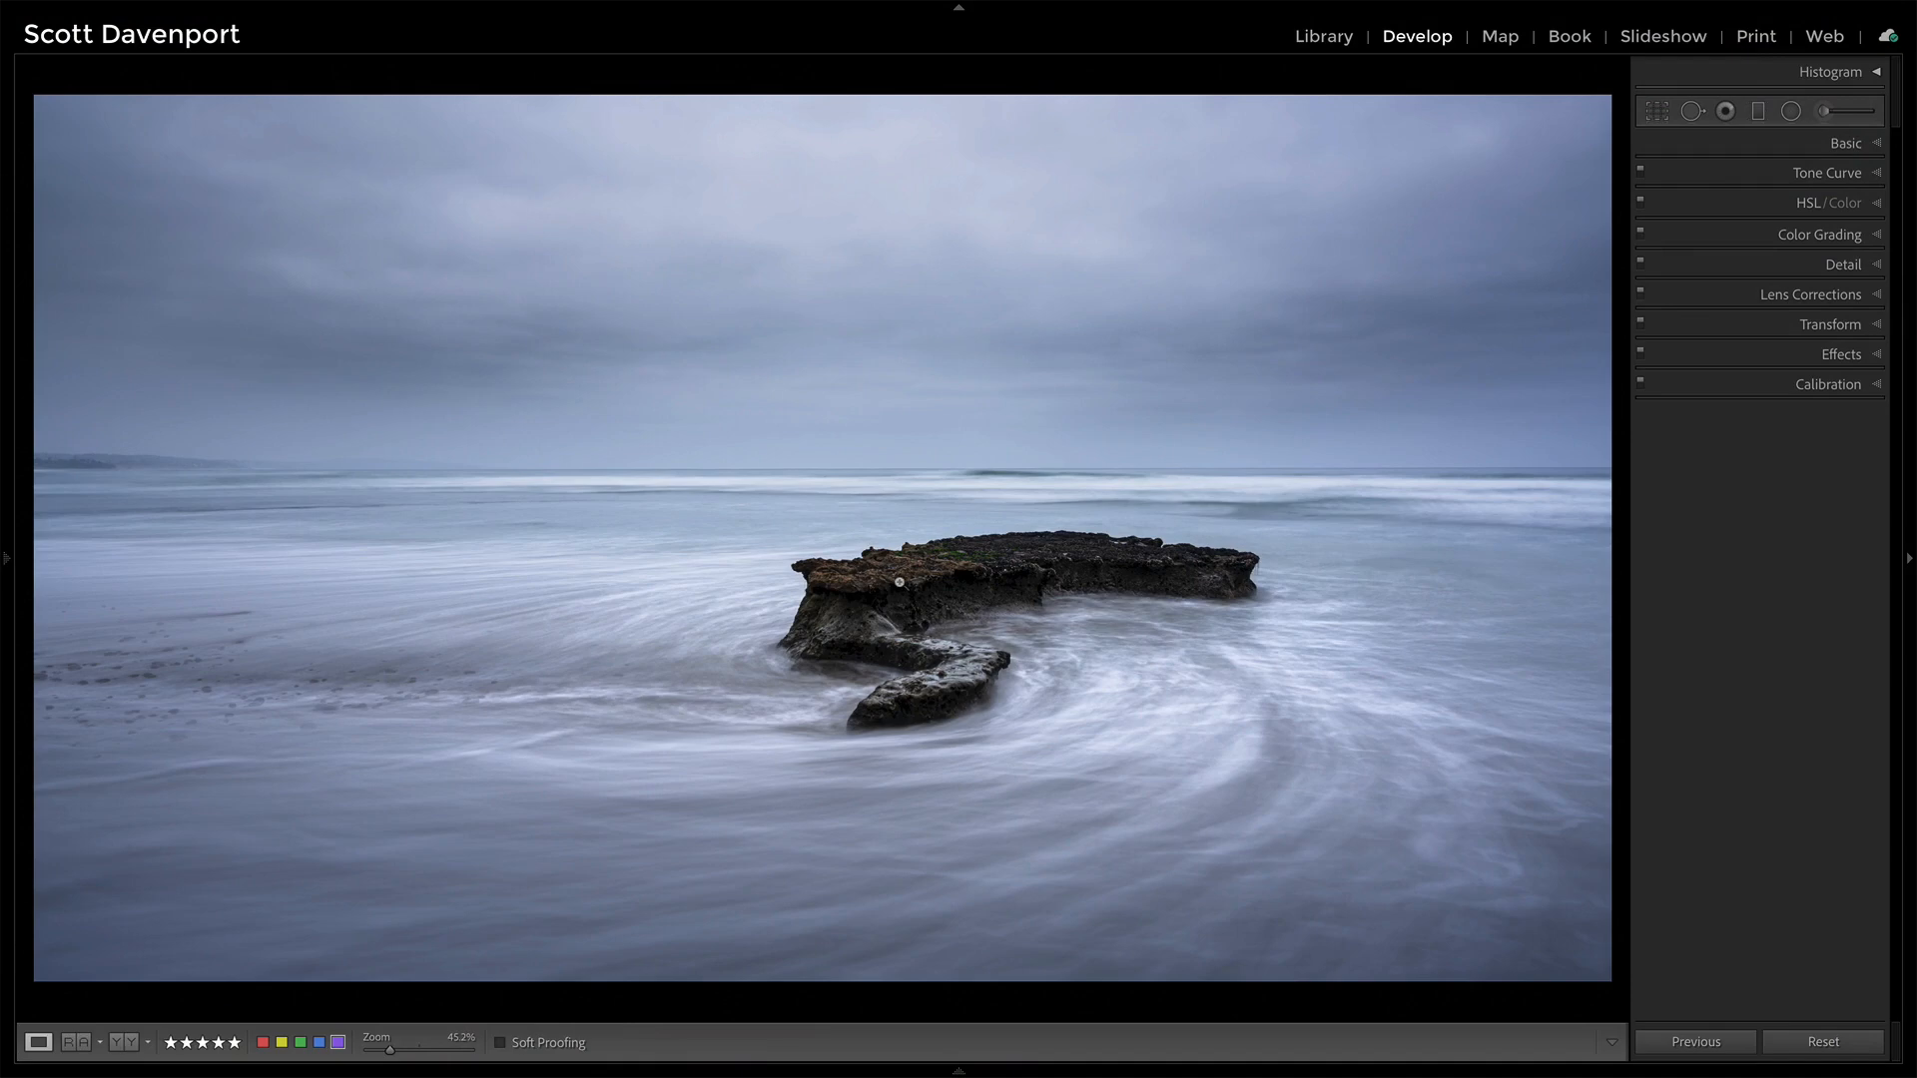
Step: Boost the brown rock top with the HSL Saturation targeted adjustment, bringing Orange to +39 and Yellow to +23
left_click(899, 582)
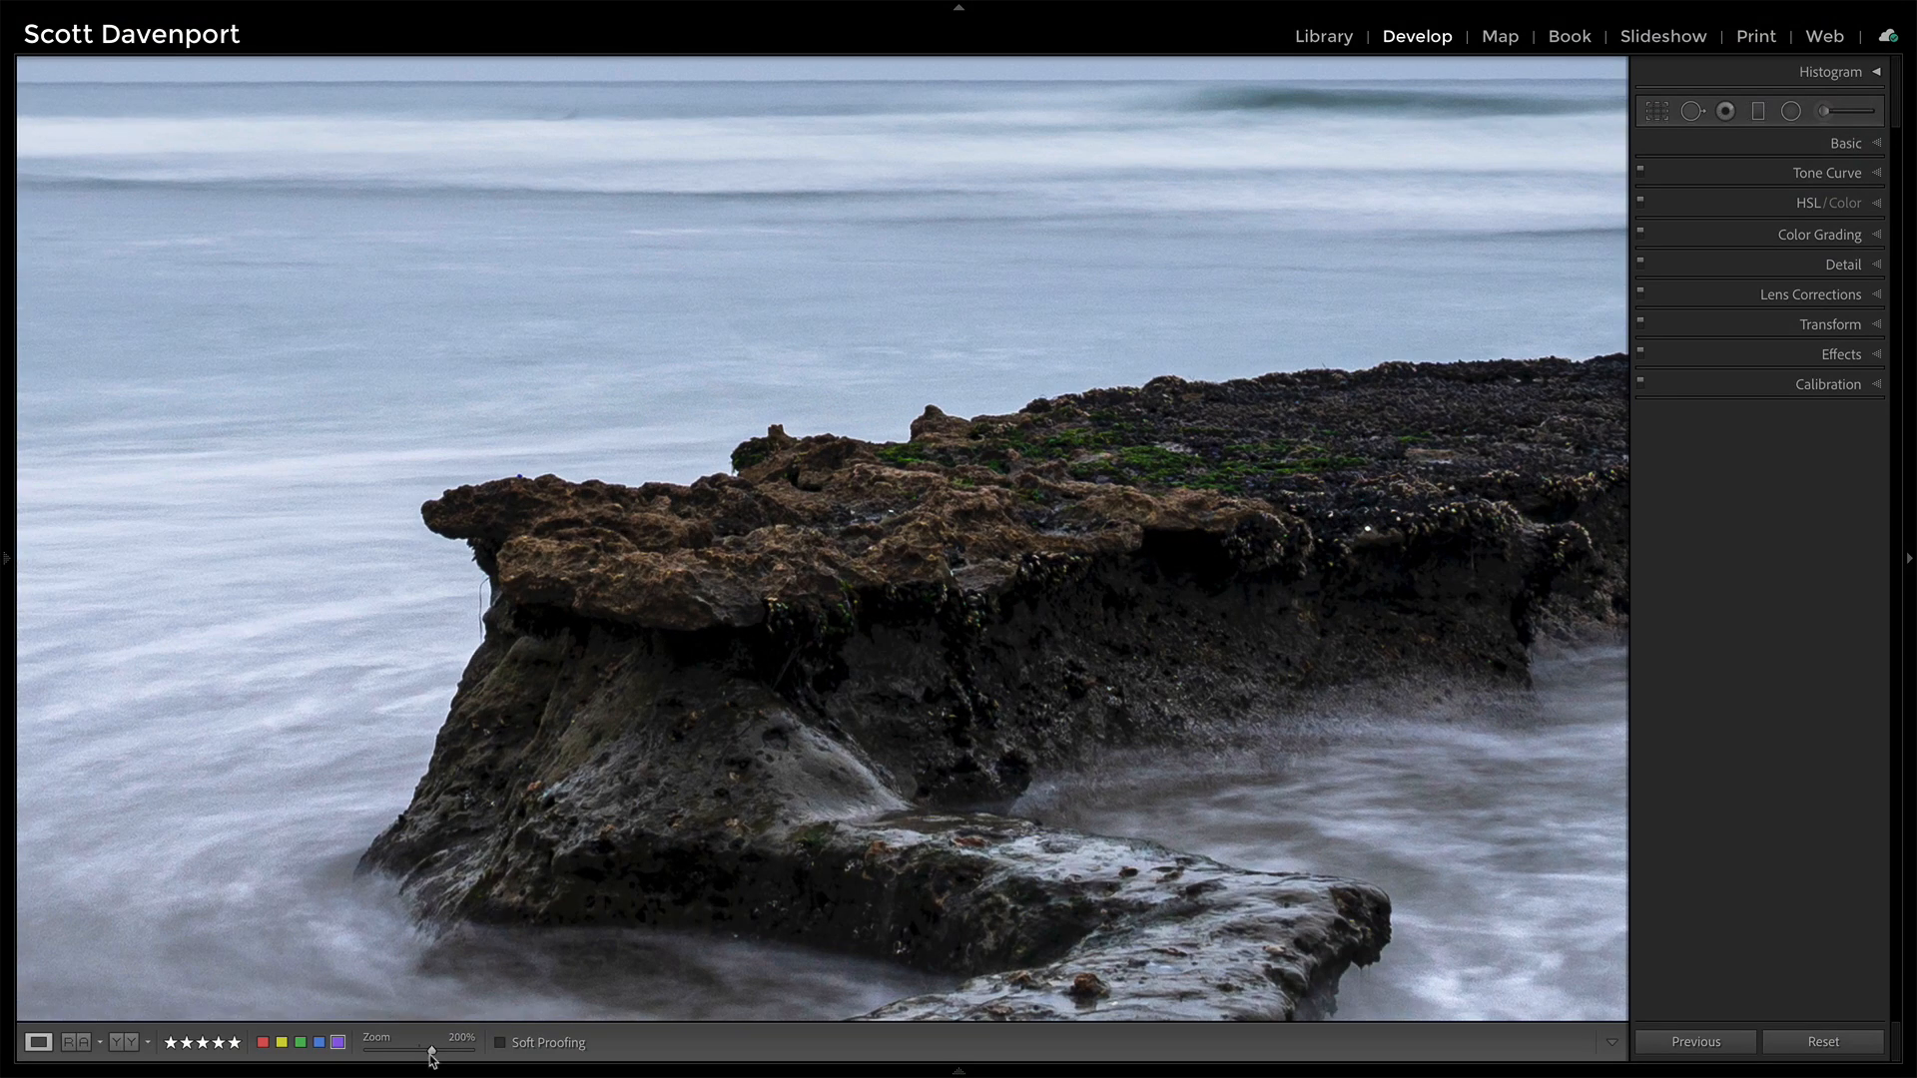
left_click_drag(431, 1056, 422, 1056)
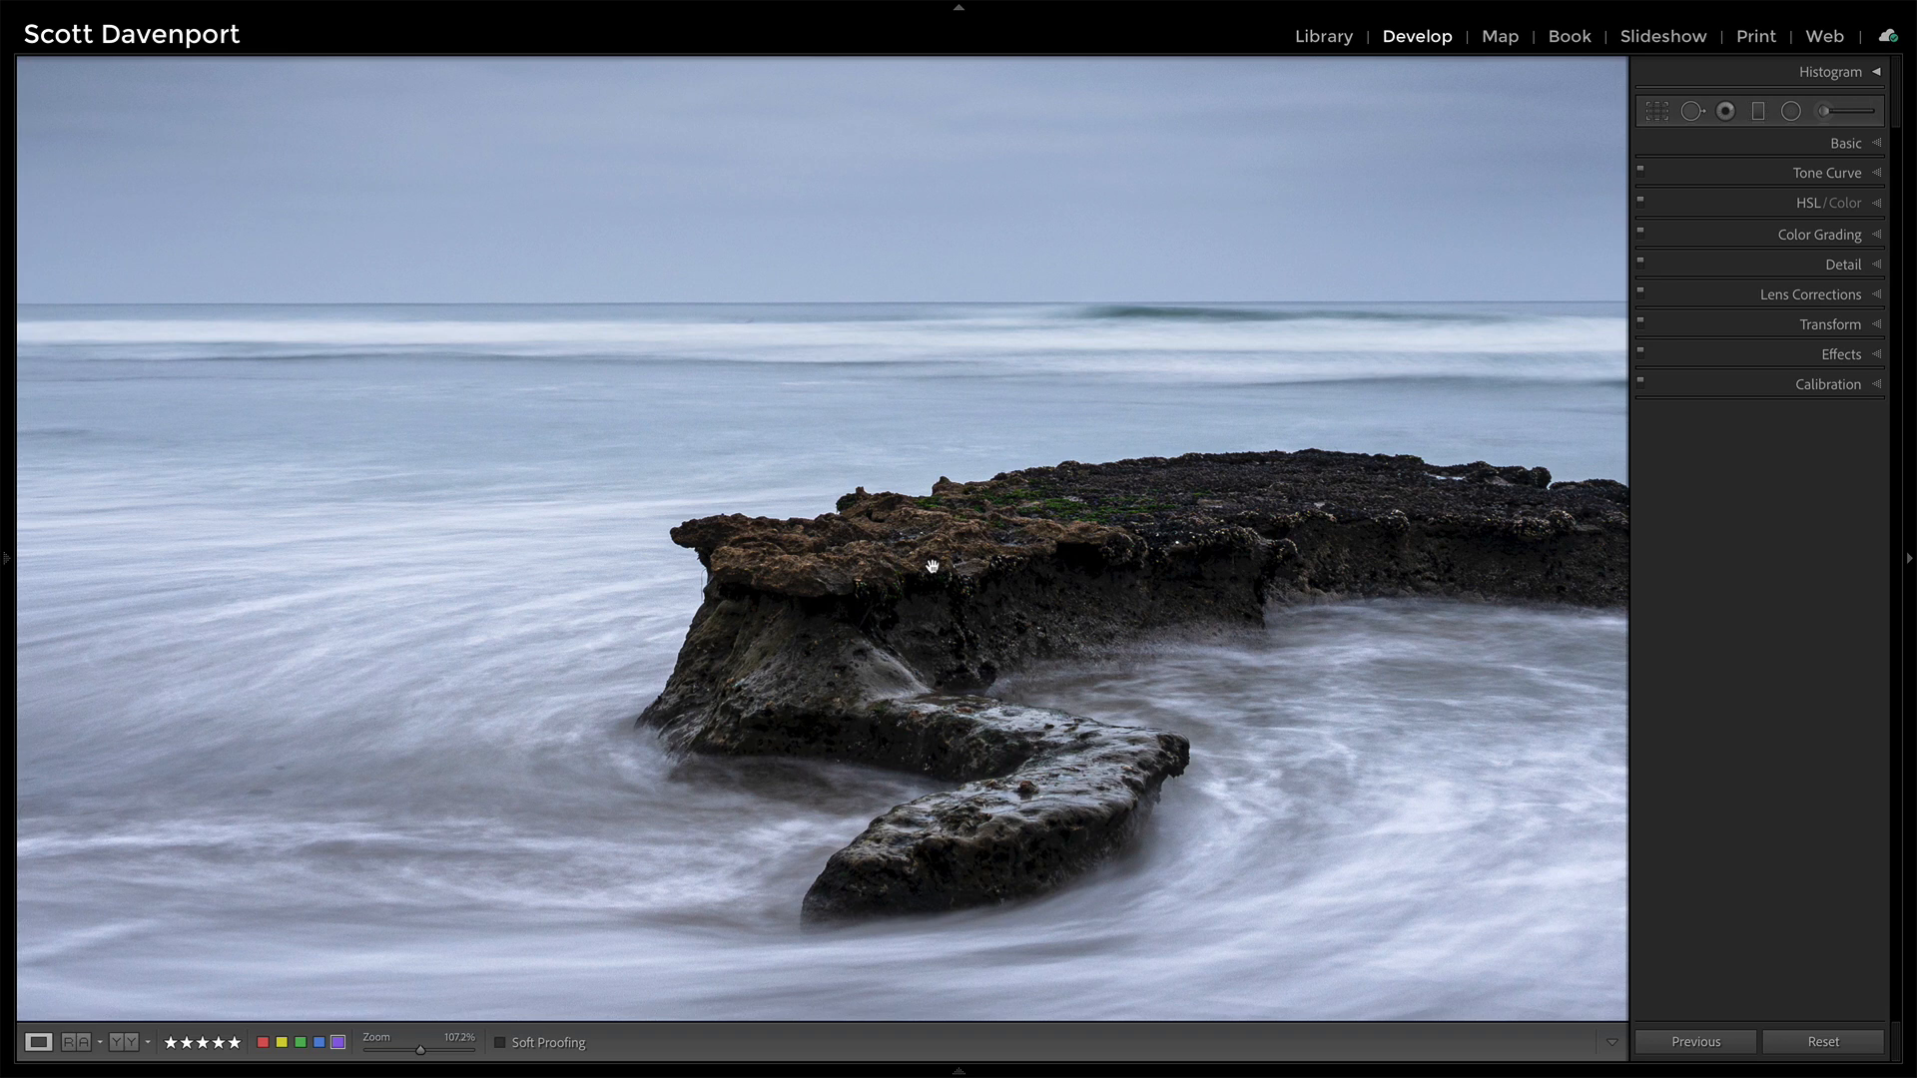
left_click(1807, 204)
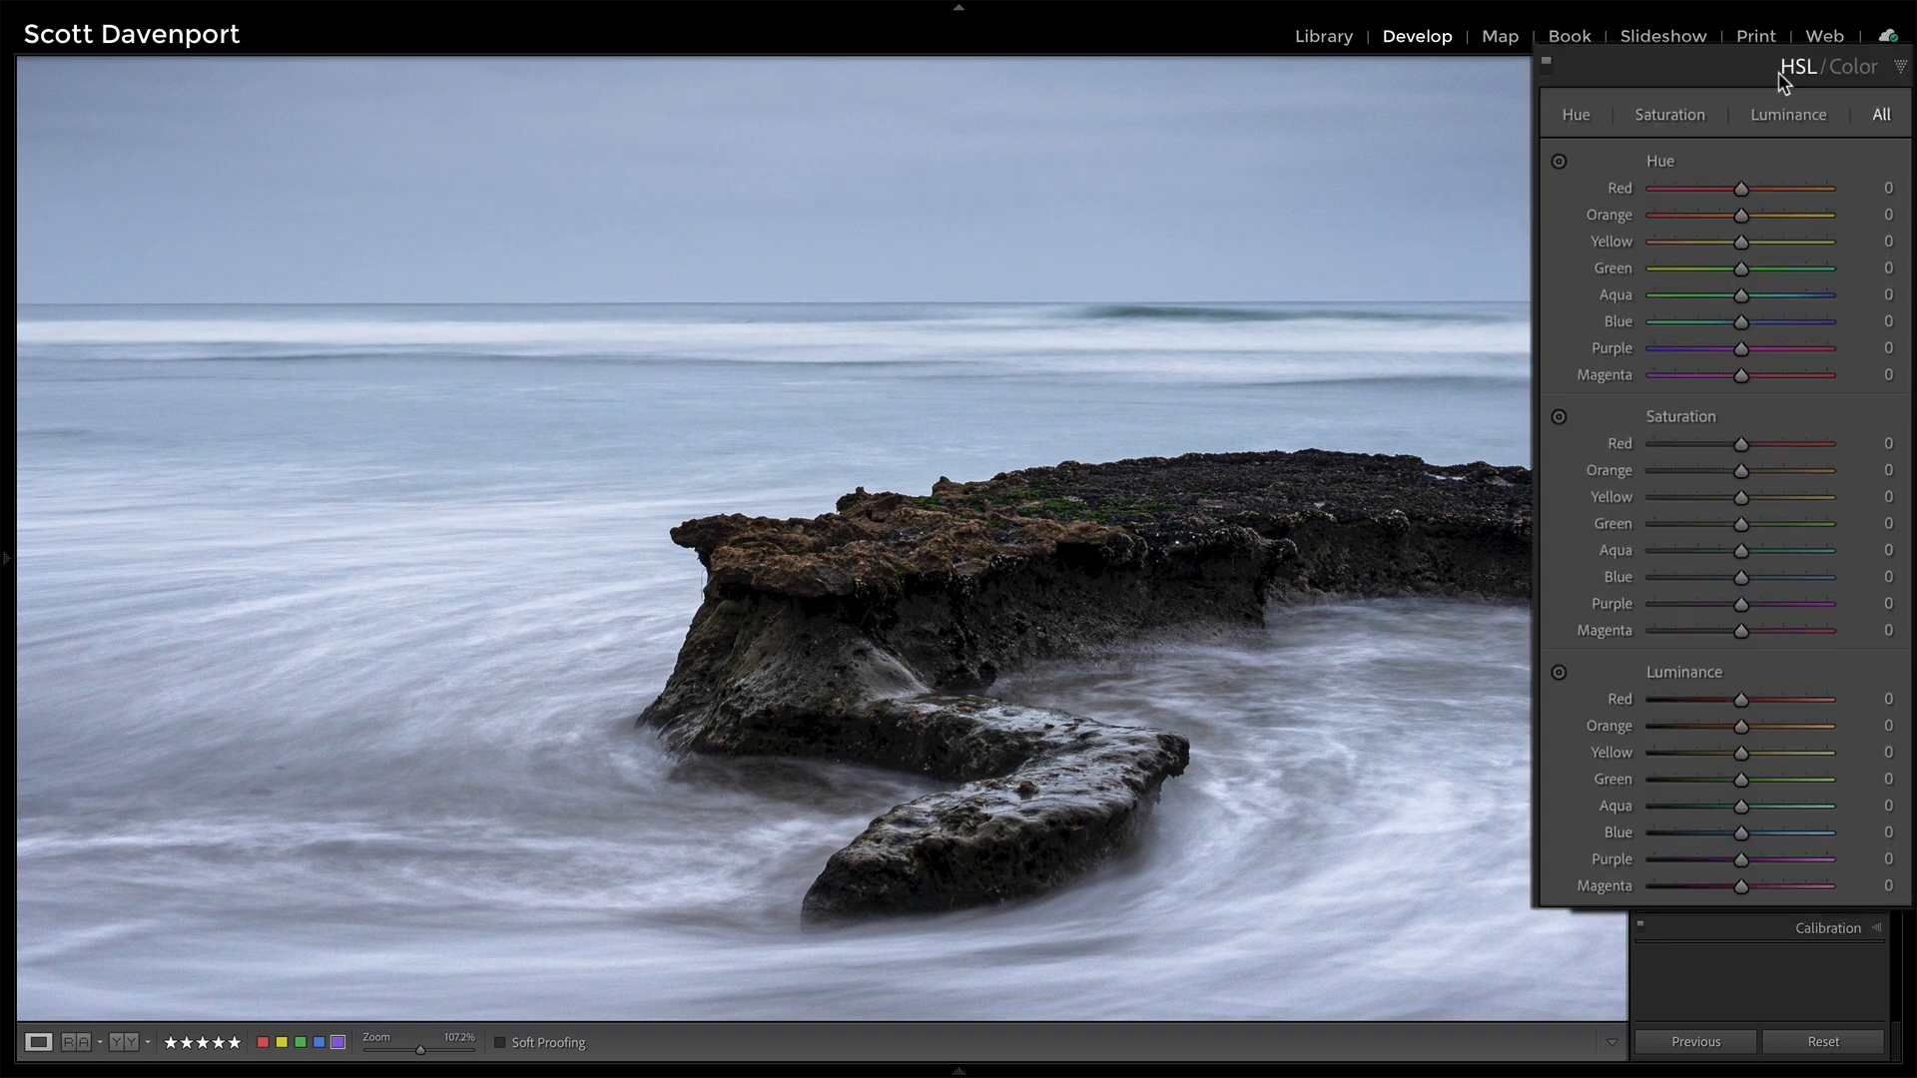
left_click(1558, 417)
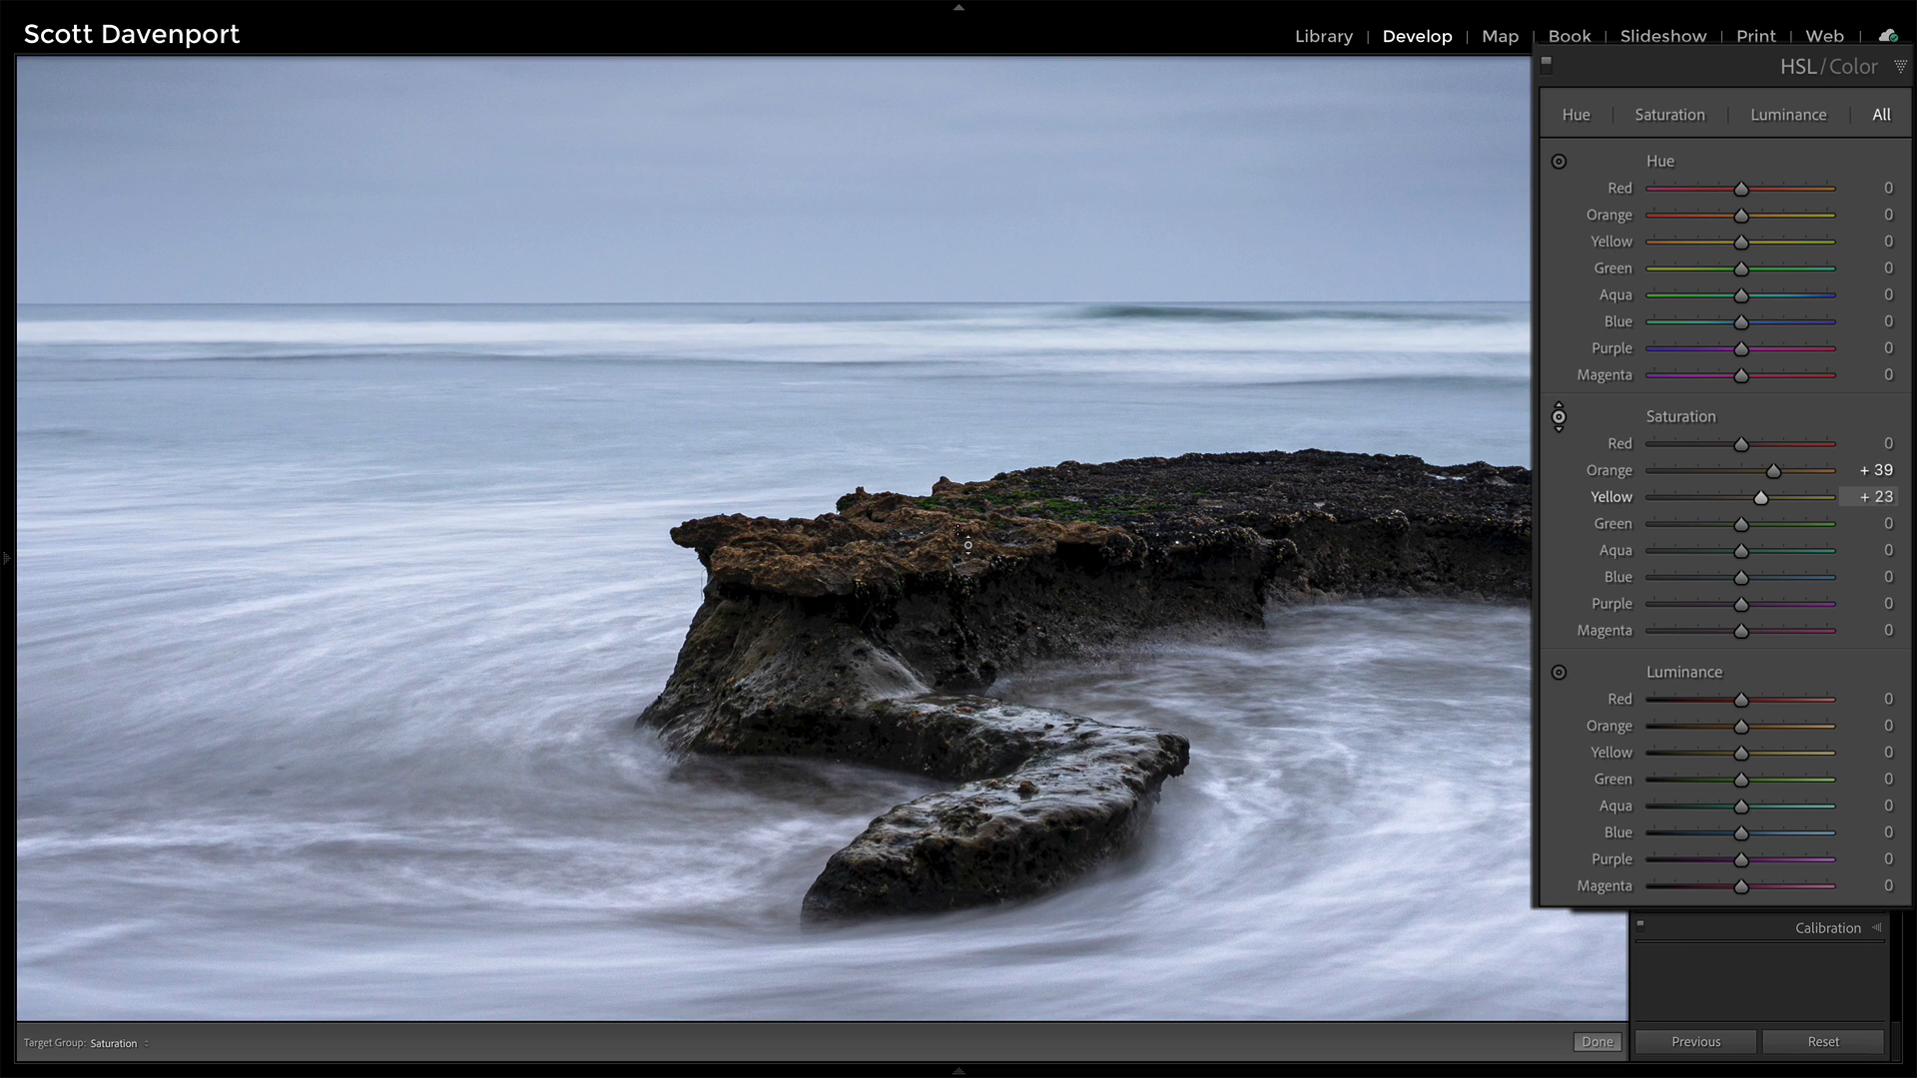
Step: Compare the full photo with and without the HSL adjustments
key("z")
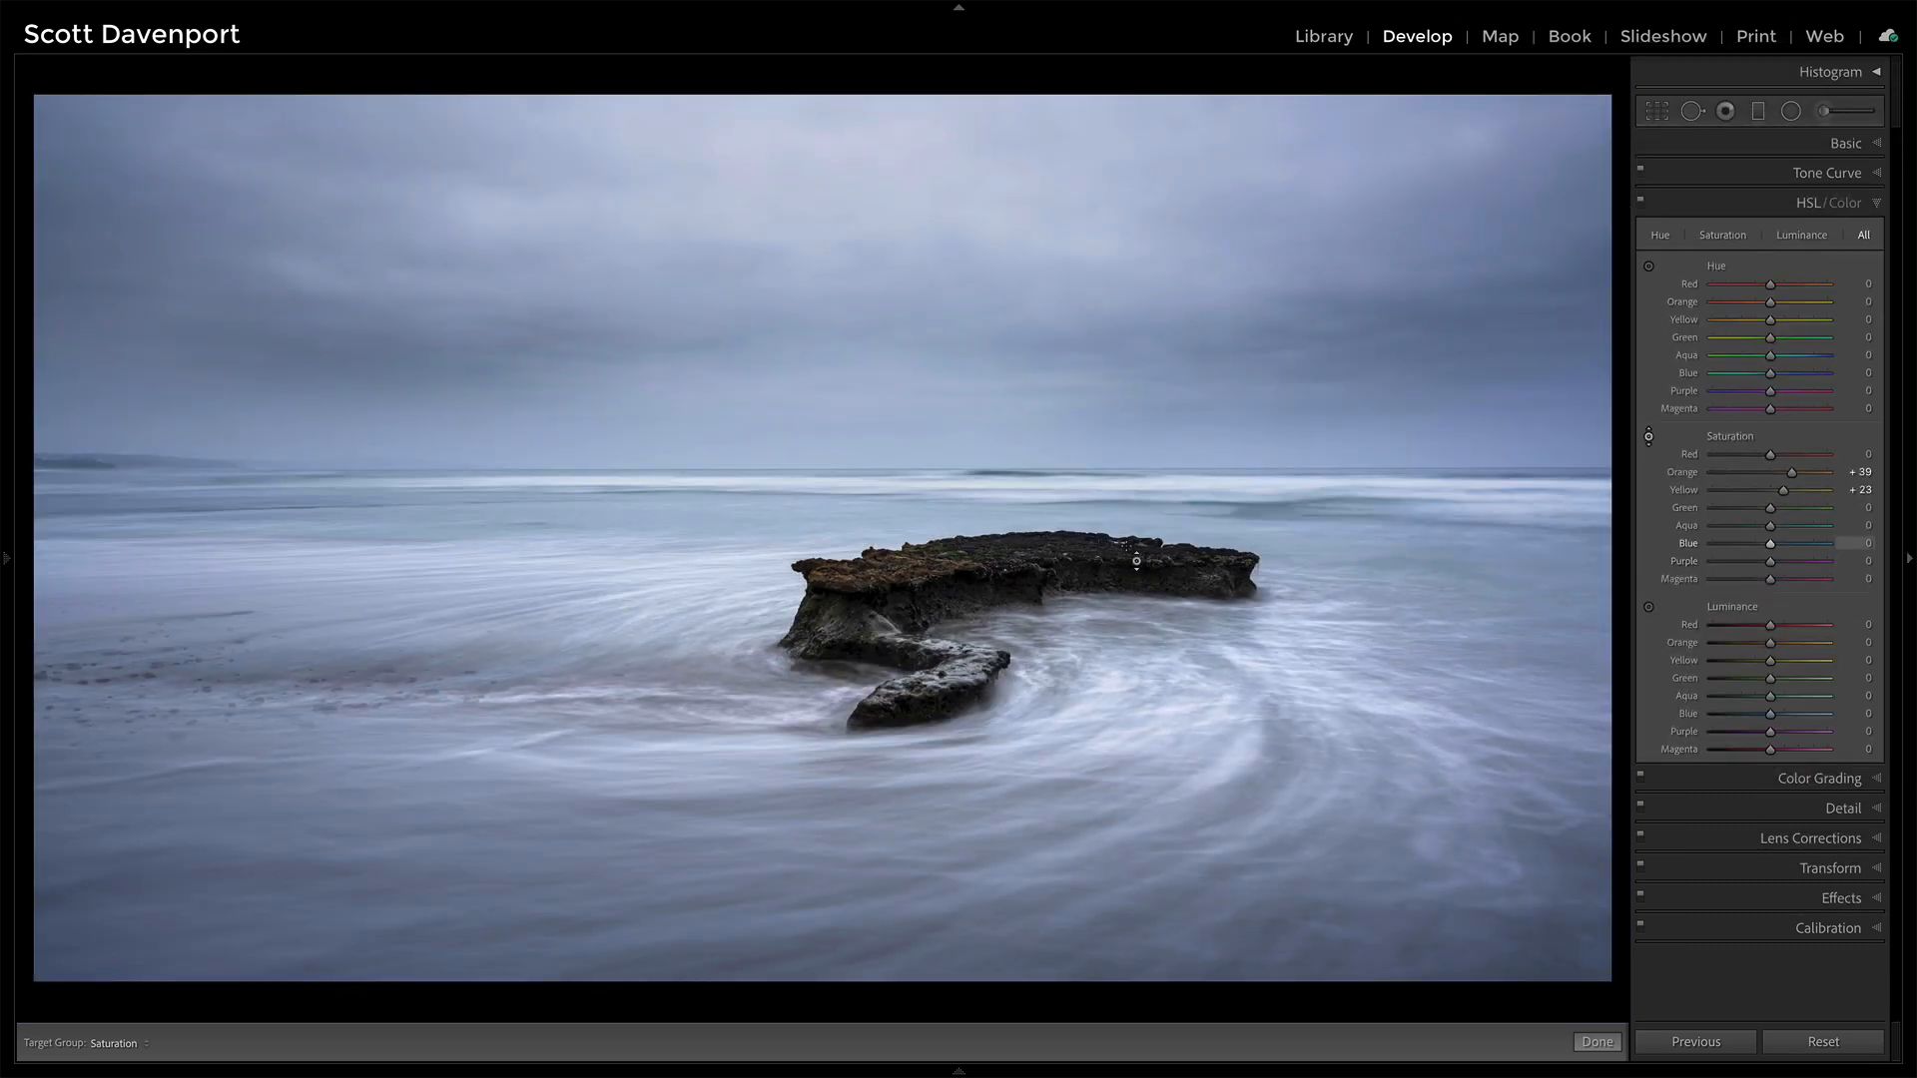
left_click(1641, 202)
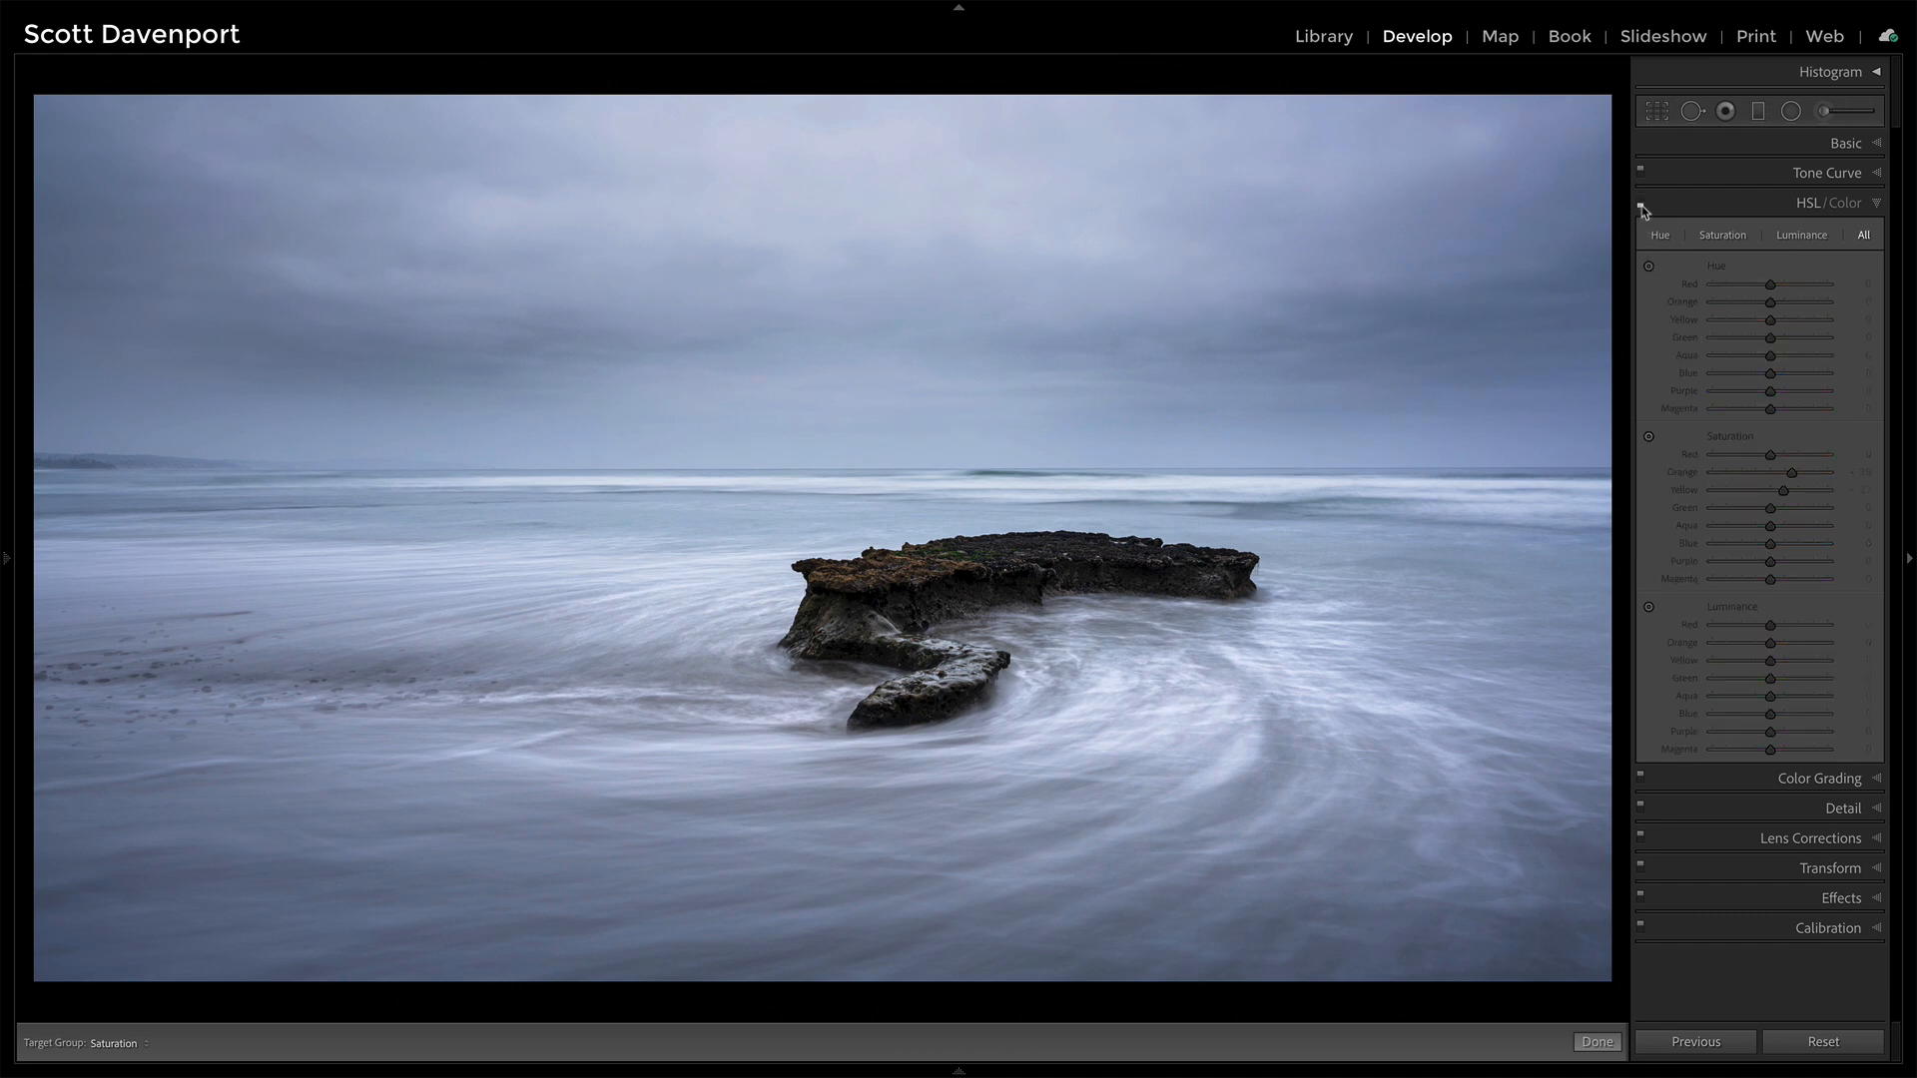
left_click(1640, 203)
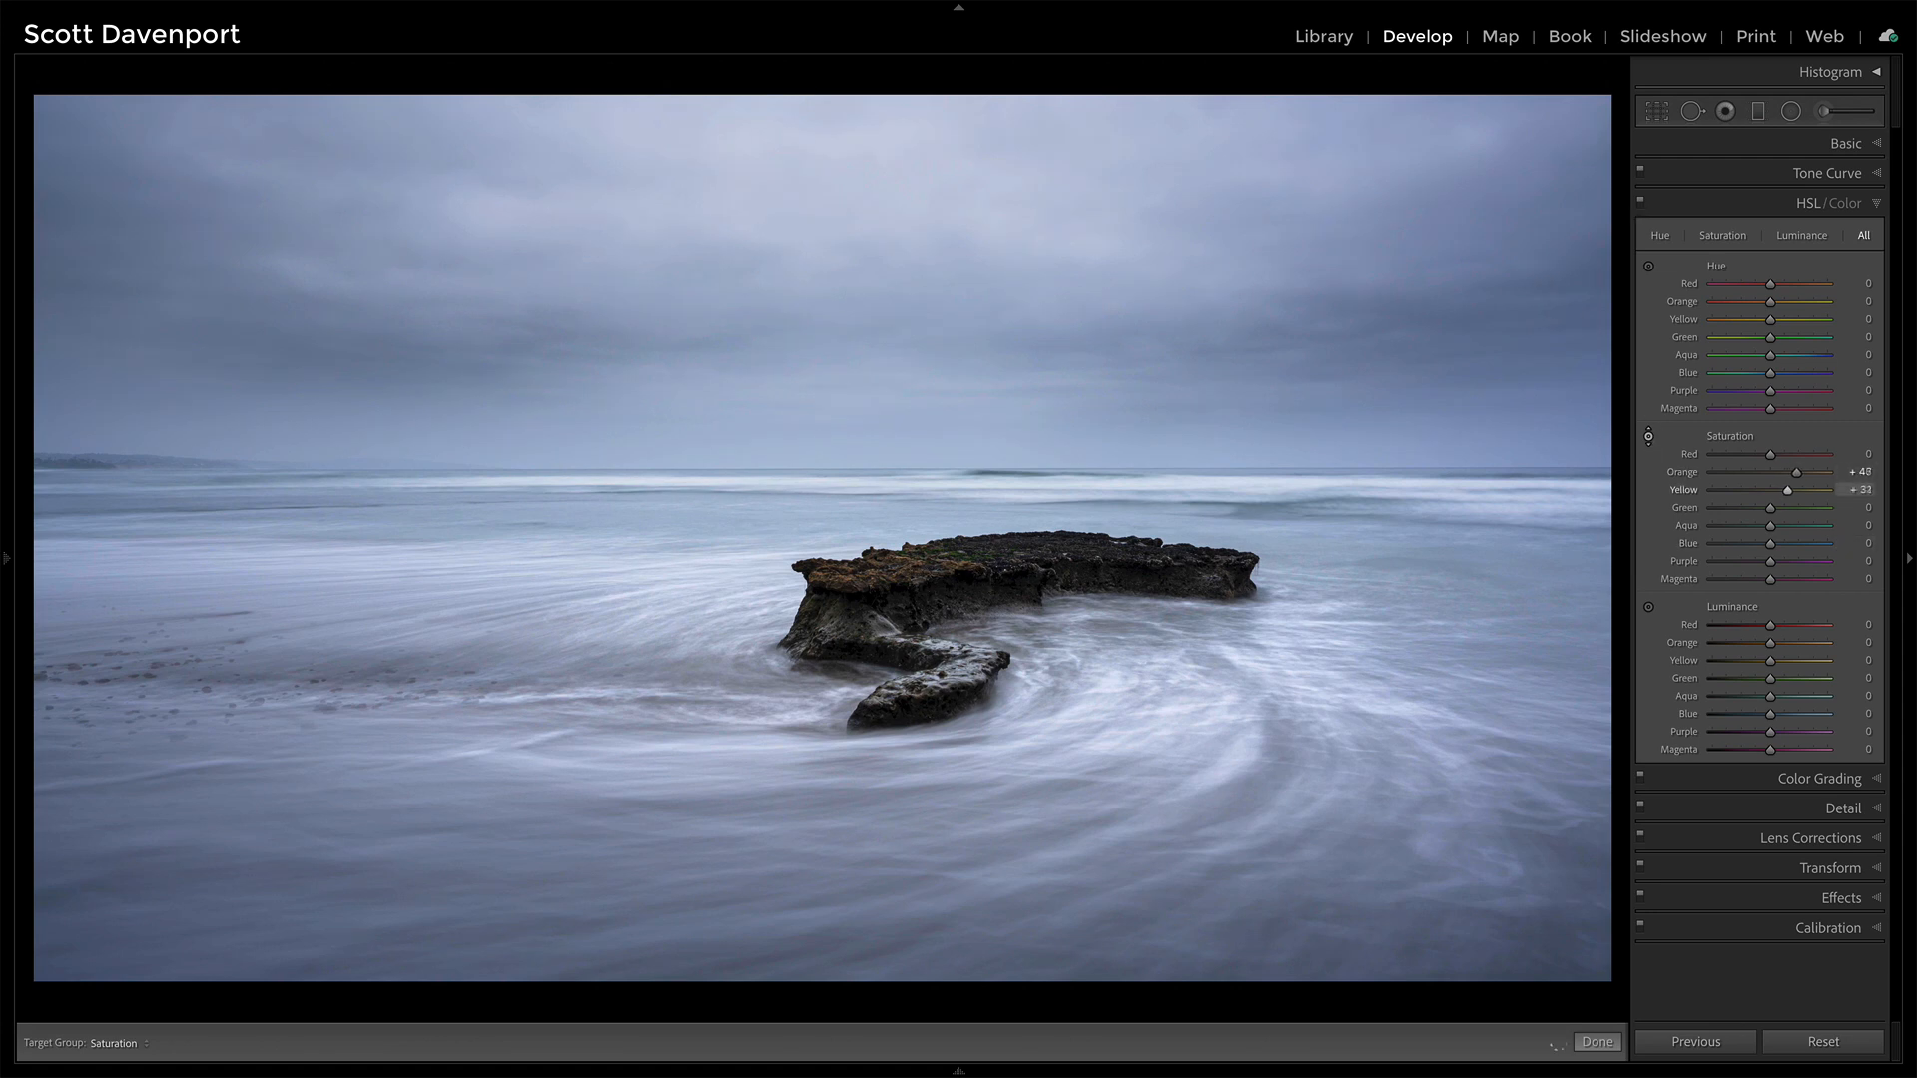
Step: Increase the rock's color further with targeted saturation adjustment, bringing Orange to +53 and Yellow to +79
left_click_drag(879, 569, 878, 519)
left_click(1640, 203)
left_click(1640, 203)
key("z")
left_click_drag(940, 549, 939, 555)
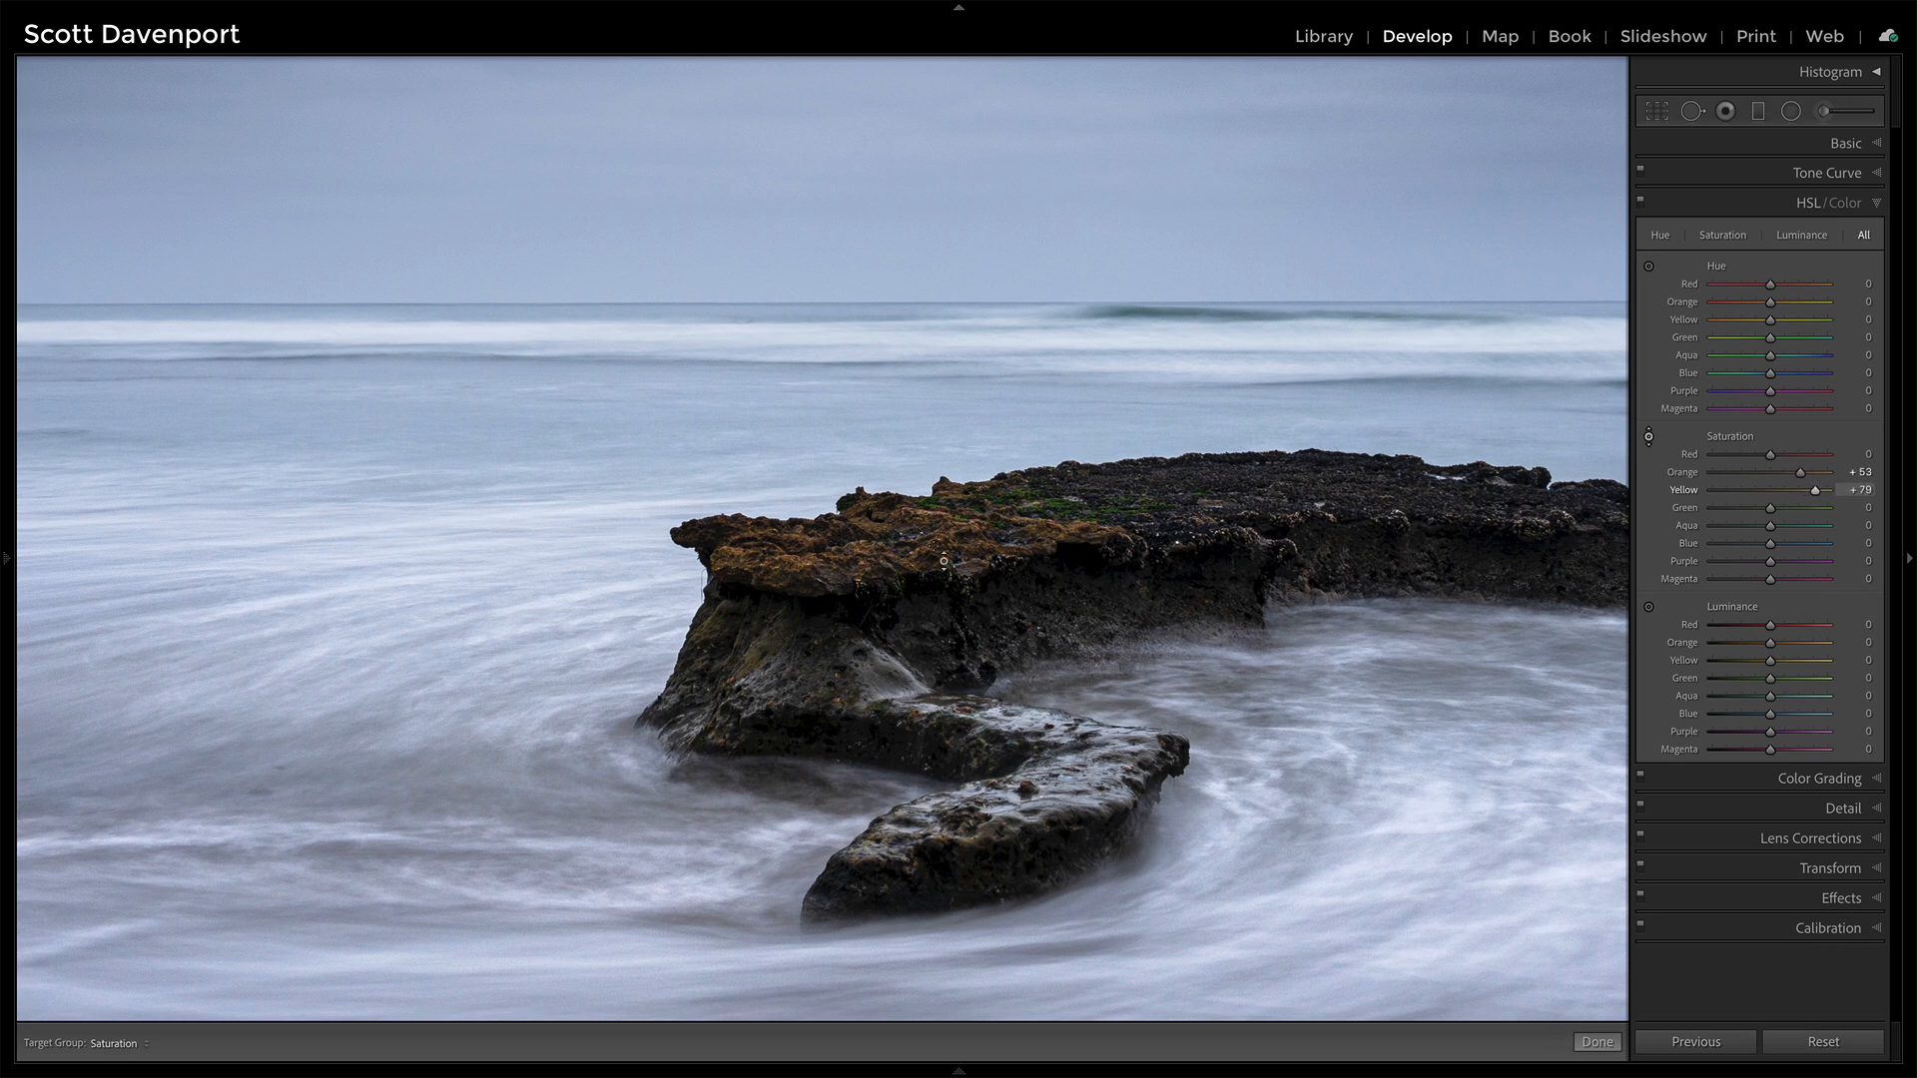
Step: Compare the whole image before and after the stronger Orange and Yellow saturation changes
key("z")
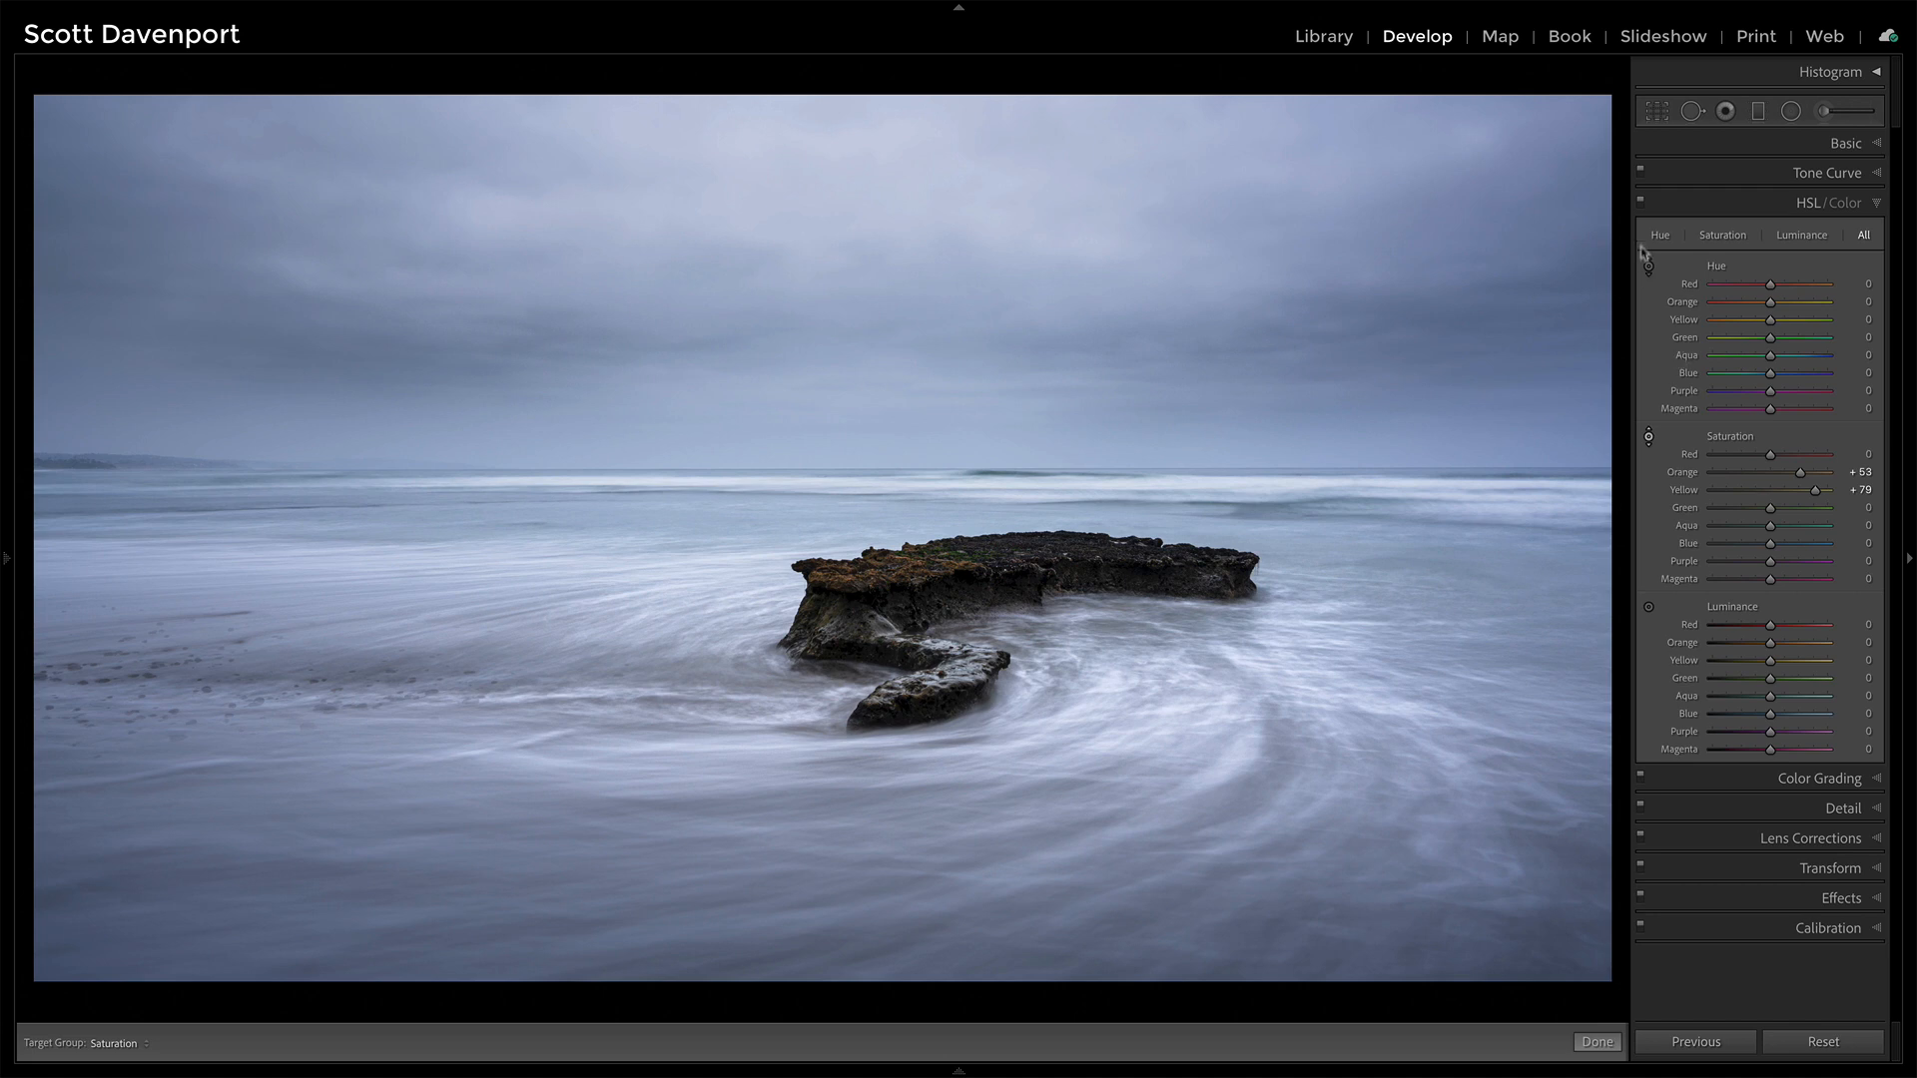
left_click(1640, 203)
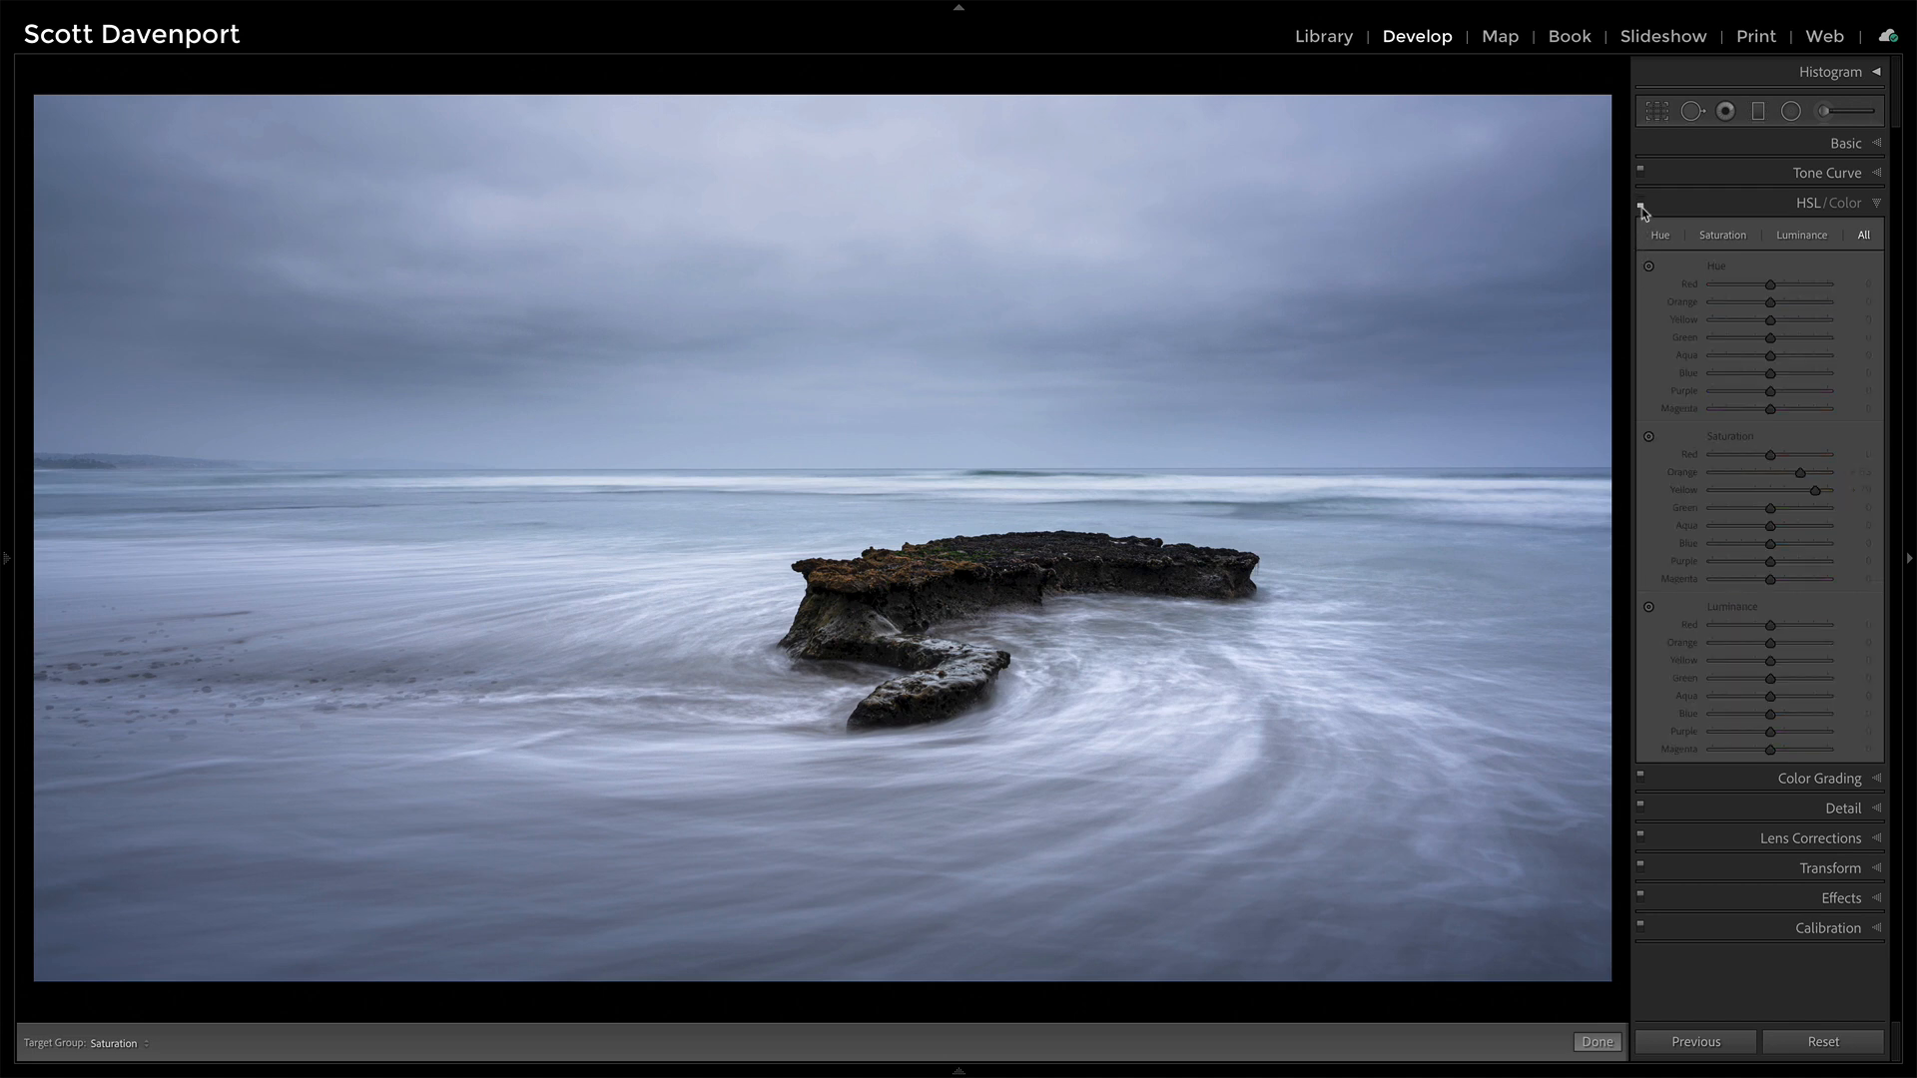
left_click(1642, 208)
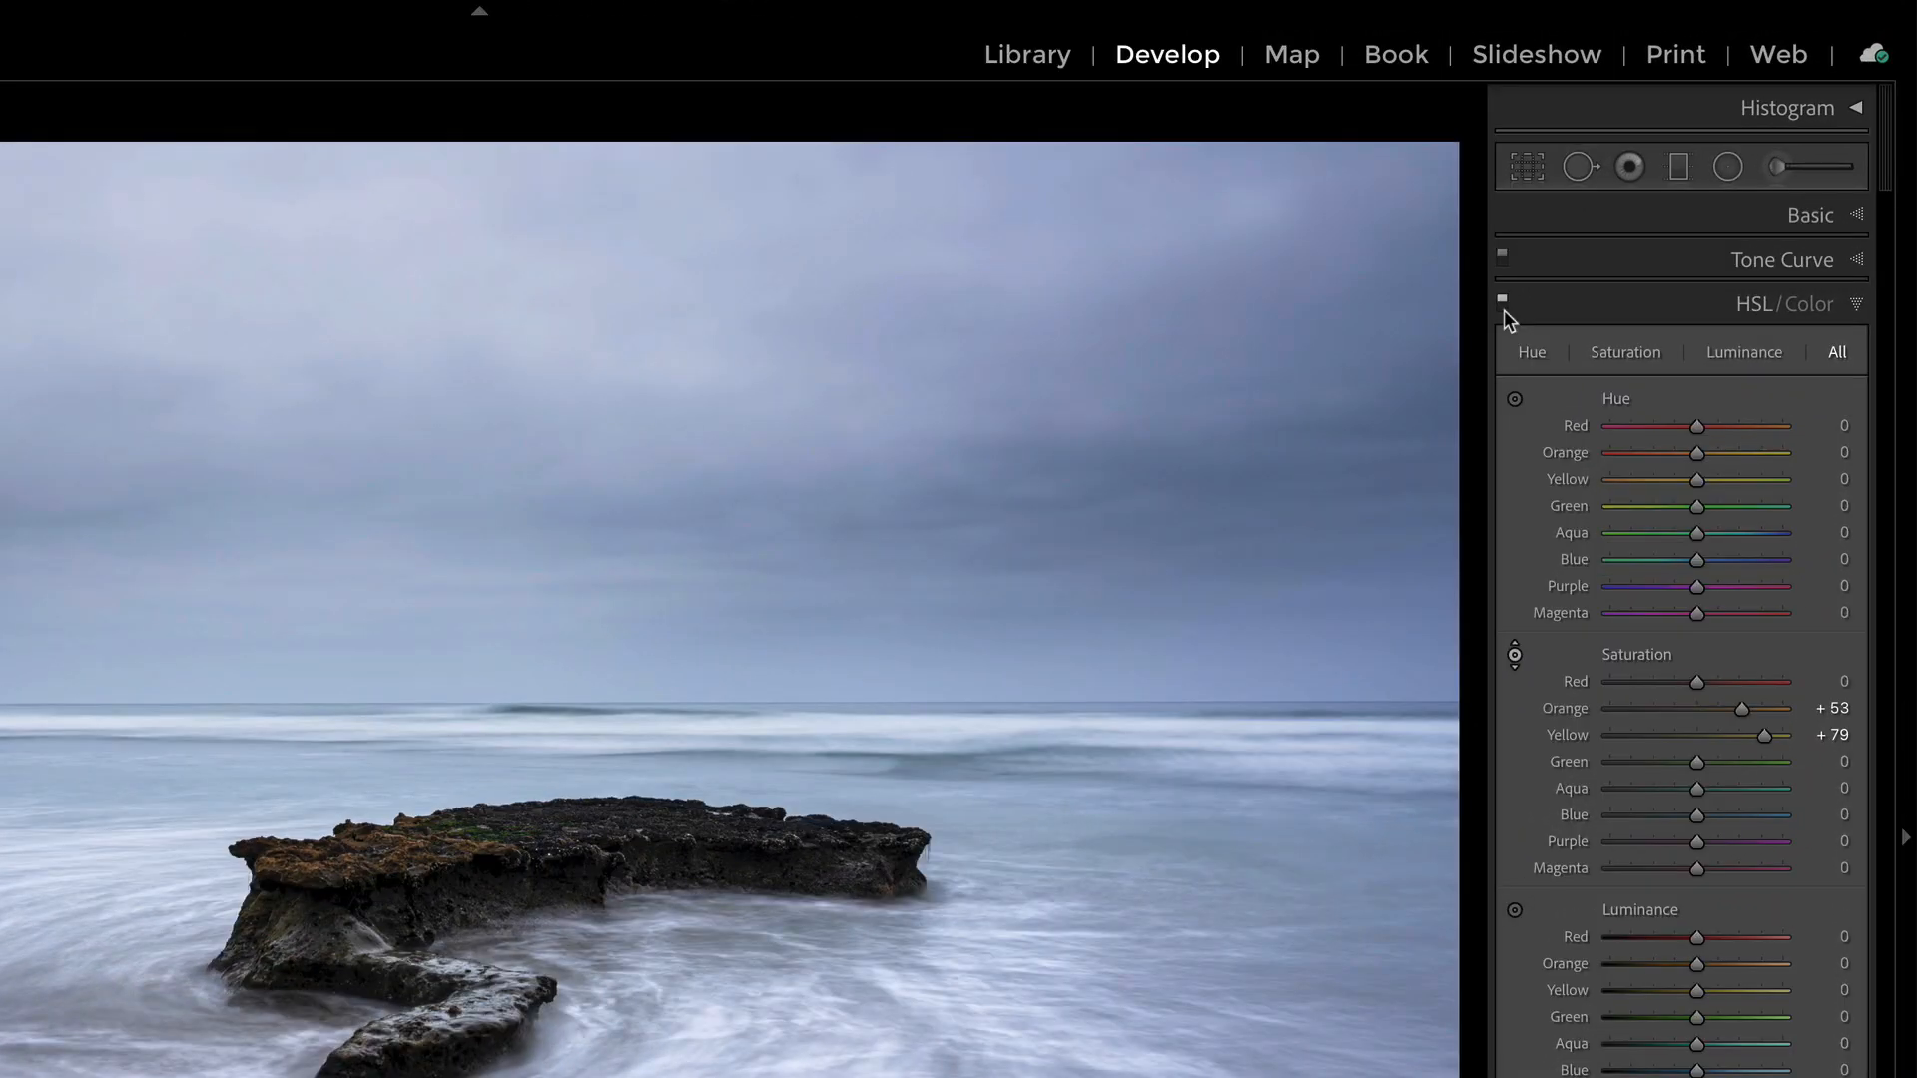
left_click(1501, 304)
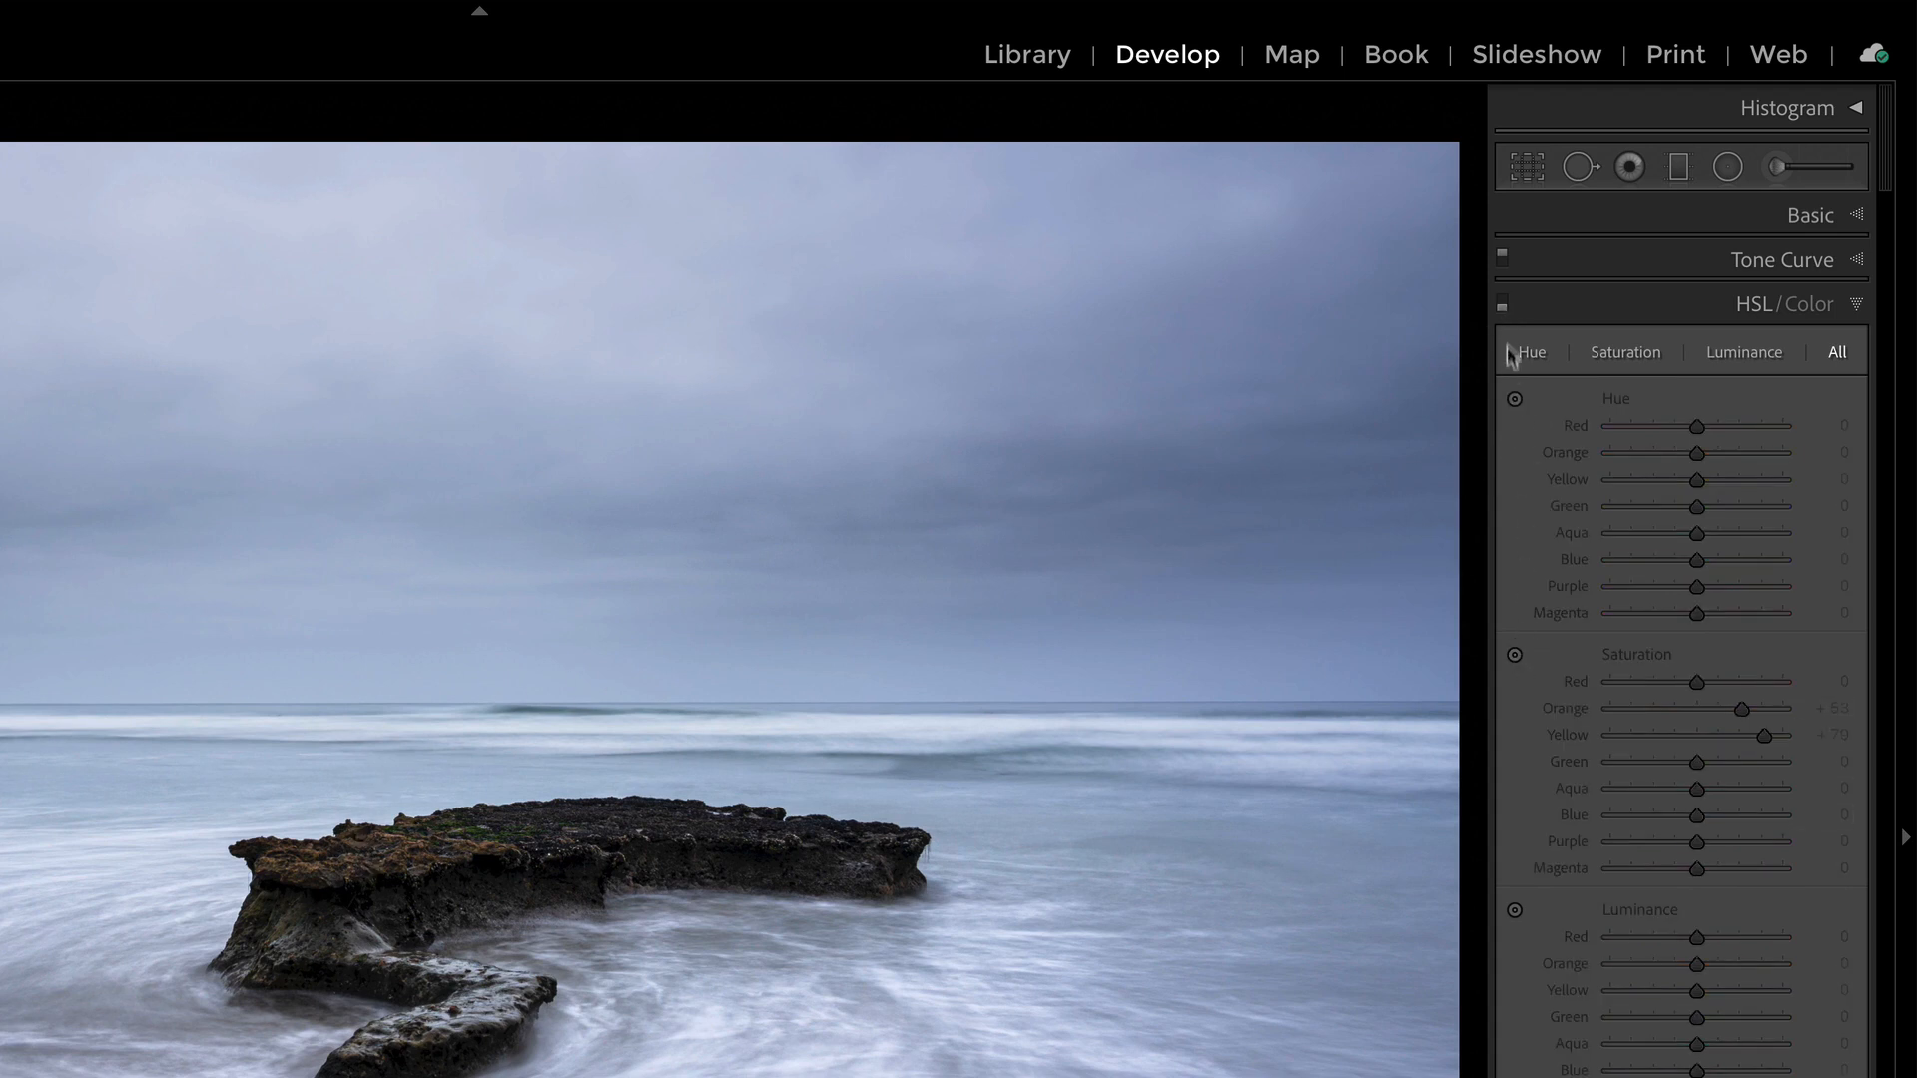
left_click(1503, 304)
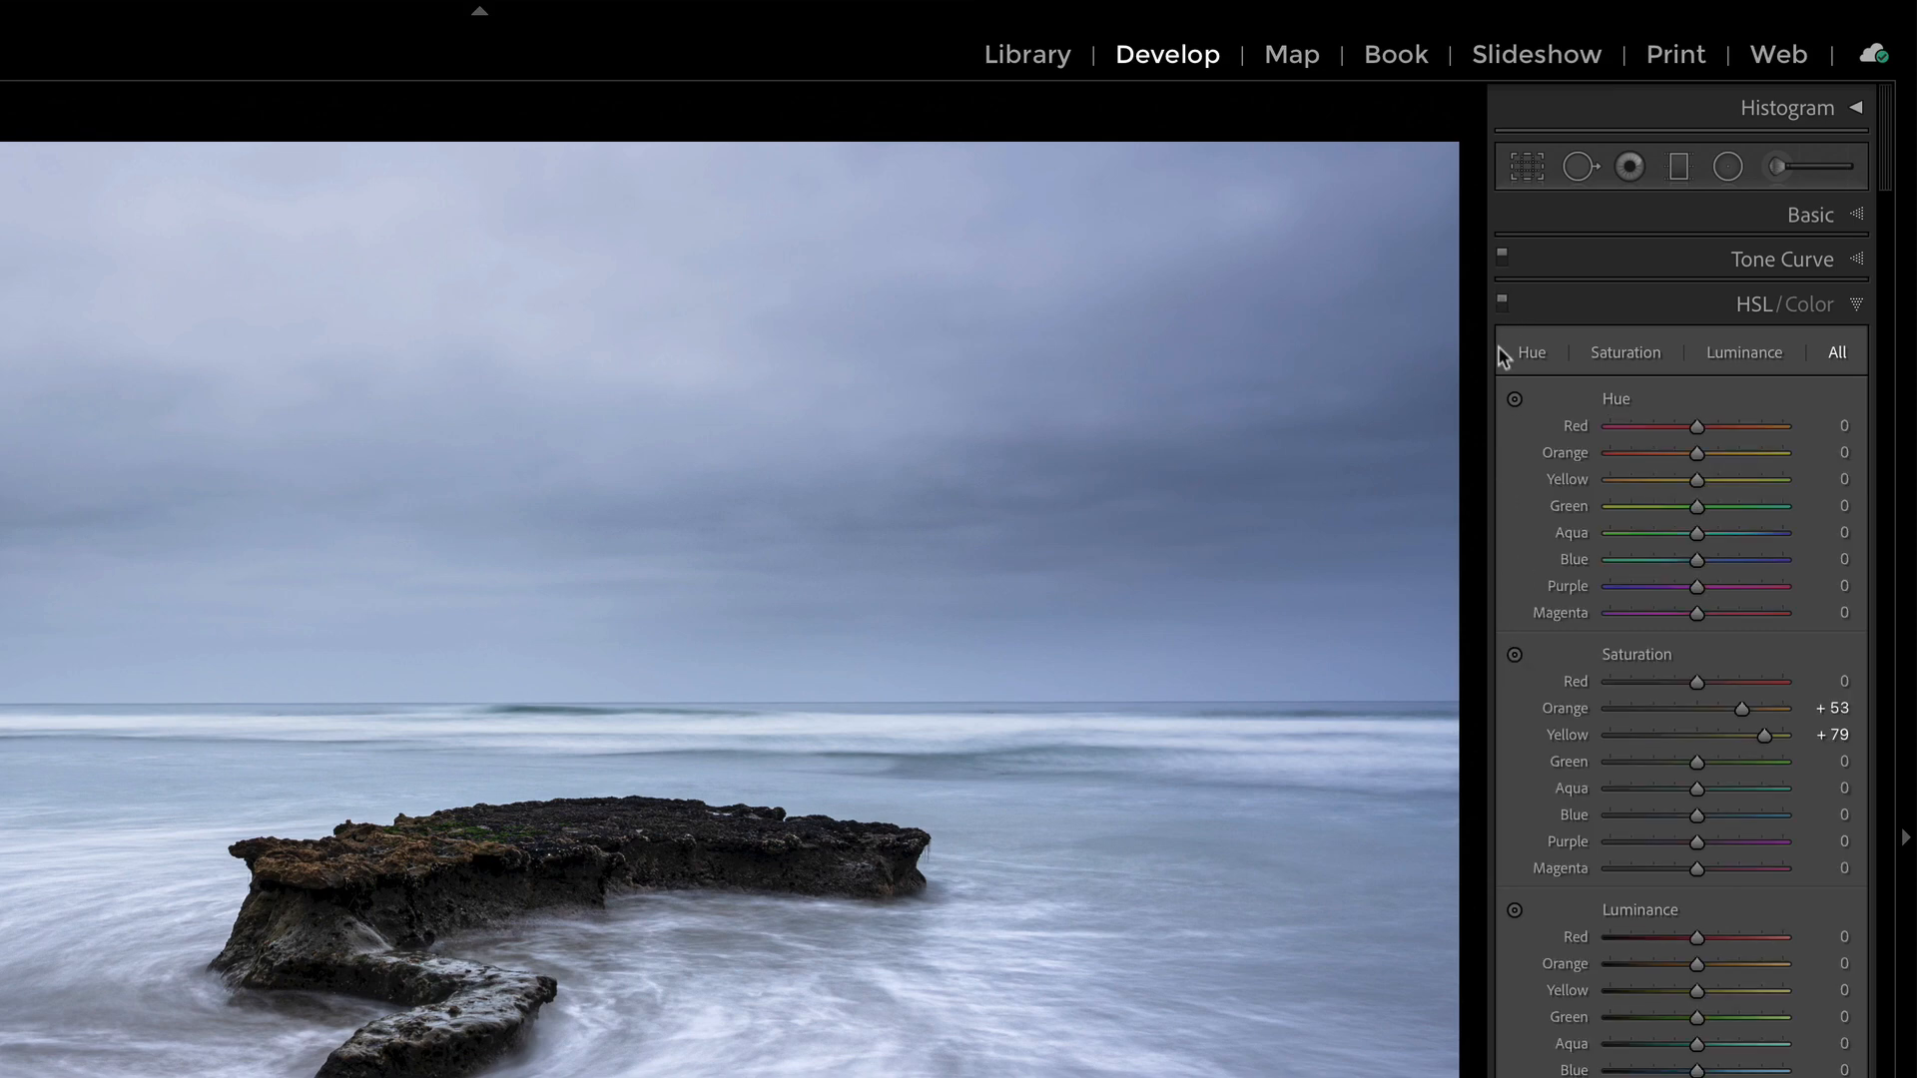
Step: Turn off the HSL adjustments and brush Saturation 100 over the brown rock top, using size 4.0 with Flow and Density at 100
left_click(1502, 304)
left_click(446, 872)
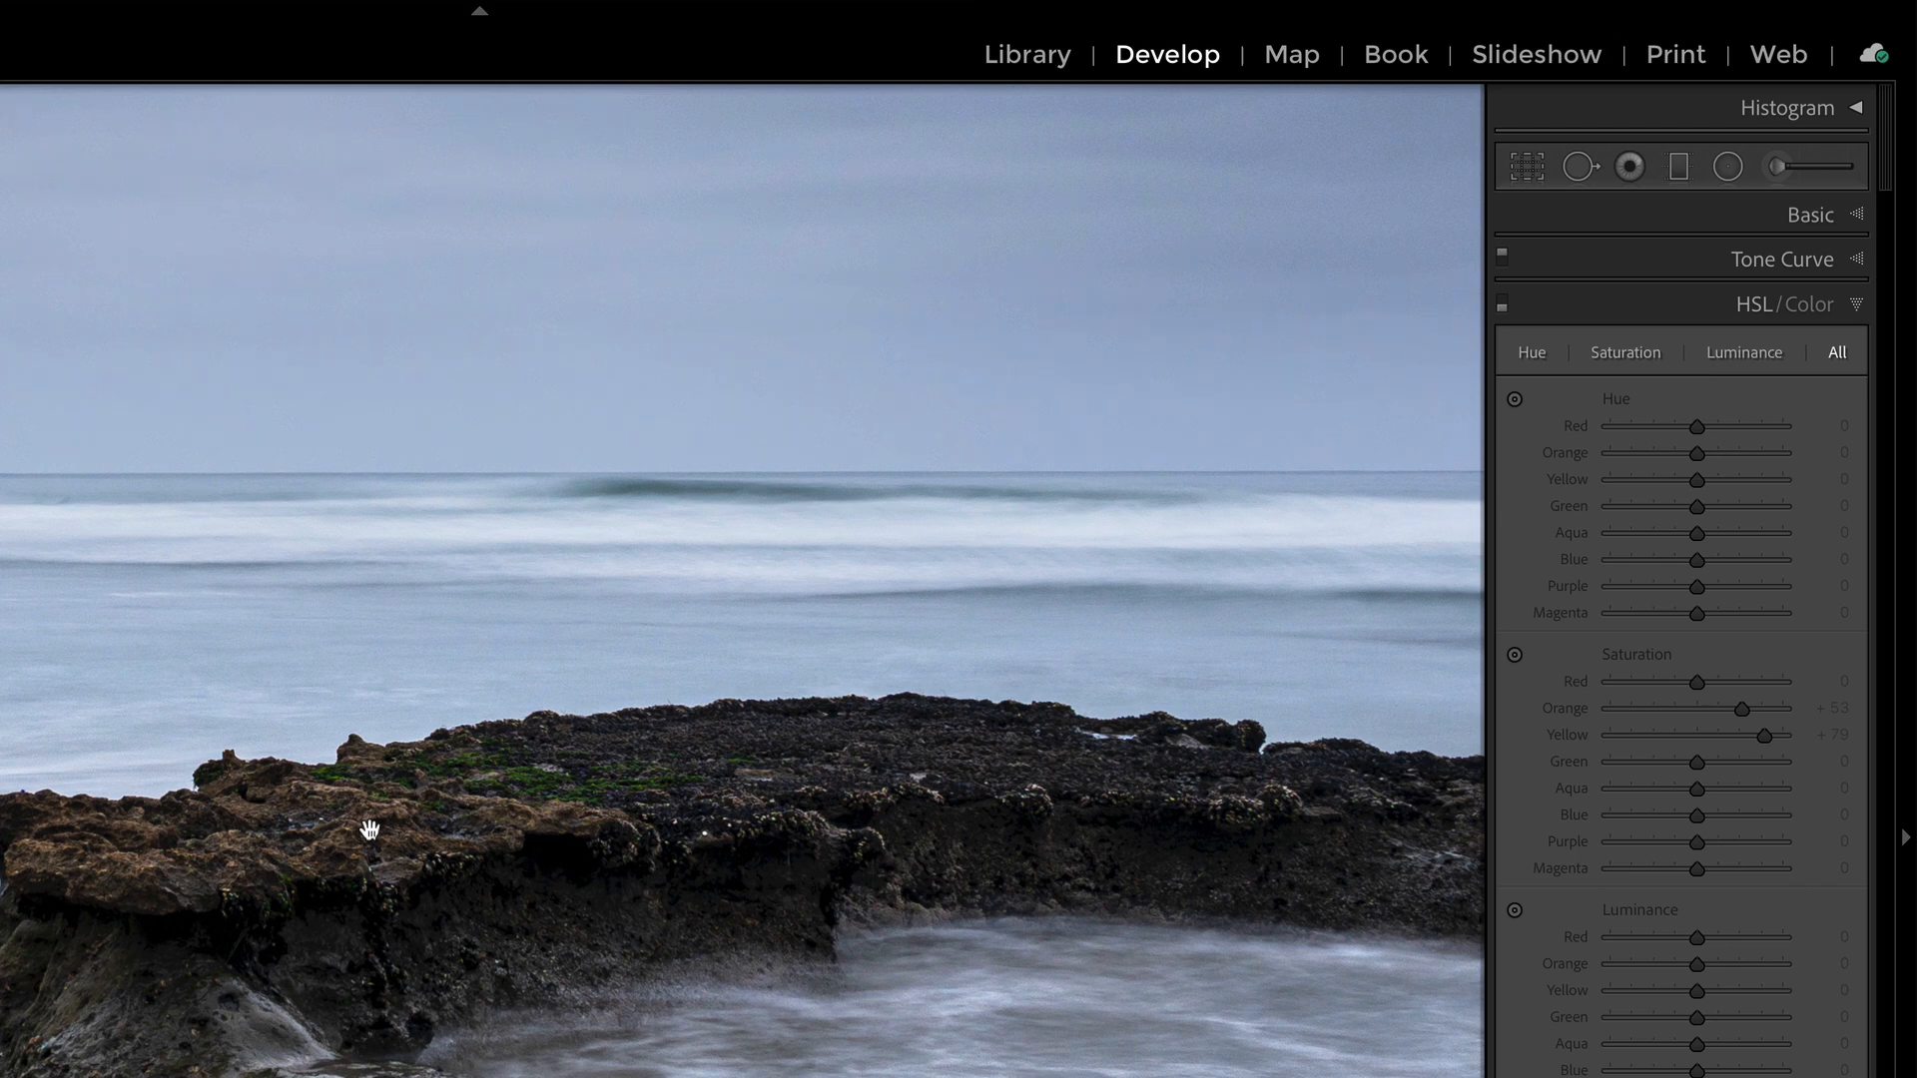
left_click(1786, 169)
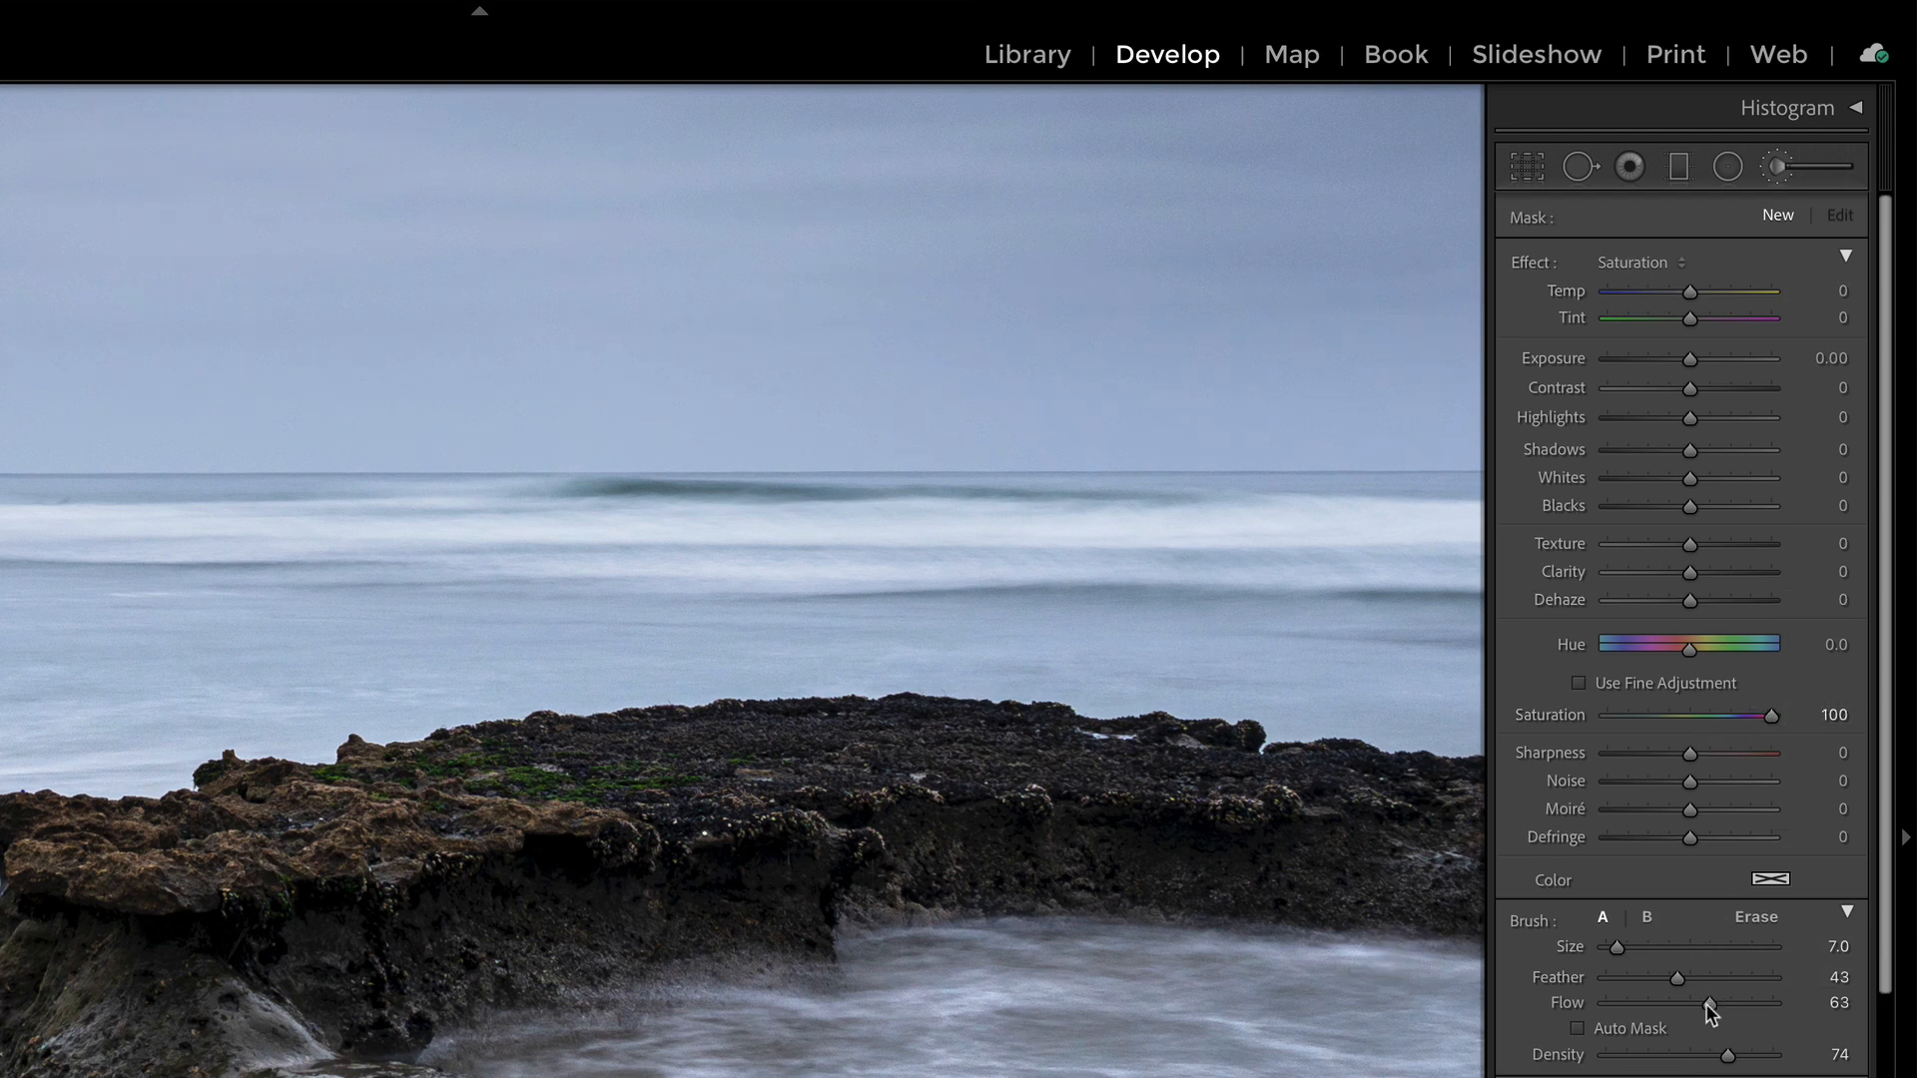
left_click_drag(1709, 1004, 1797, 1064)
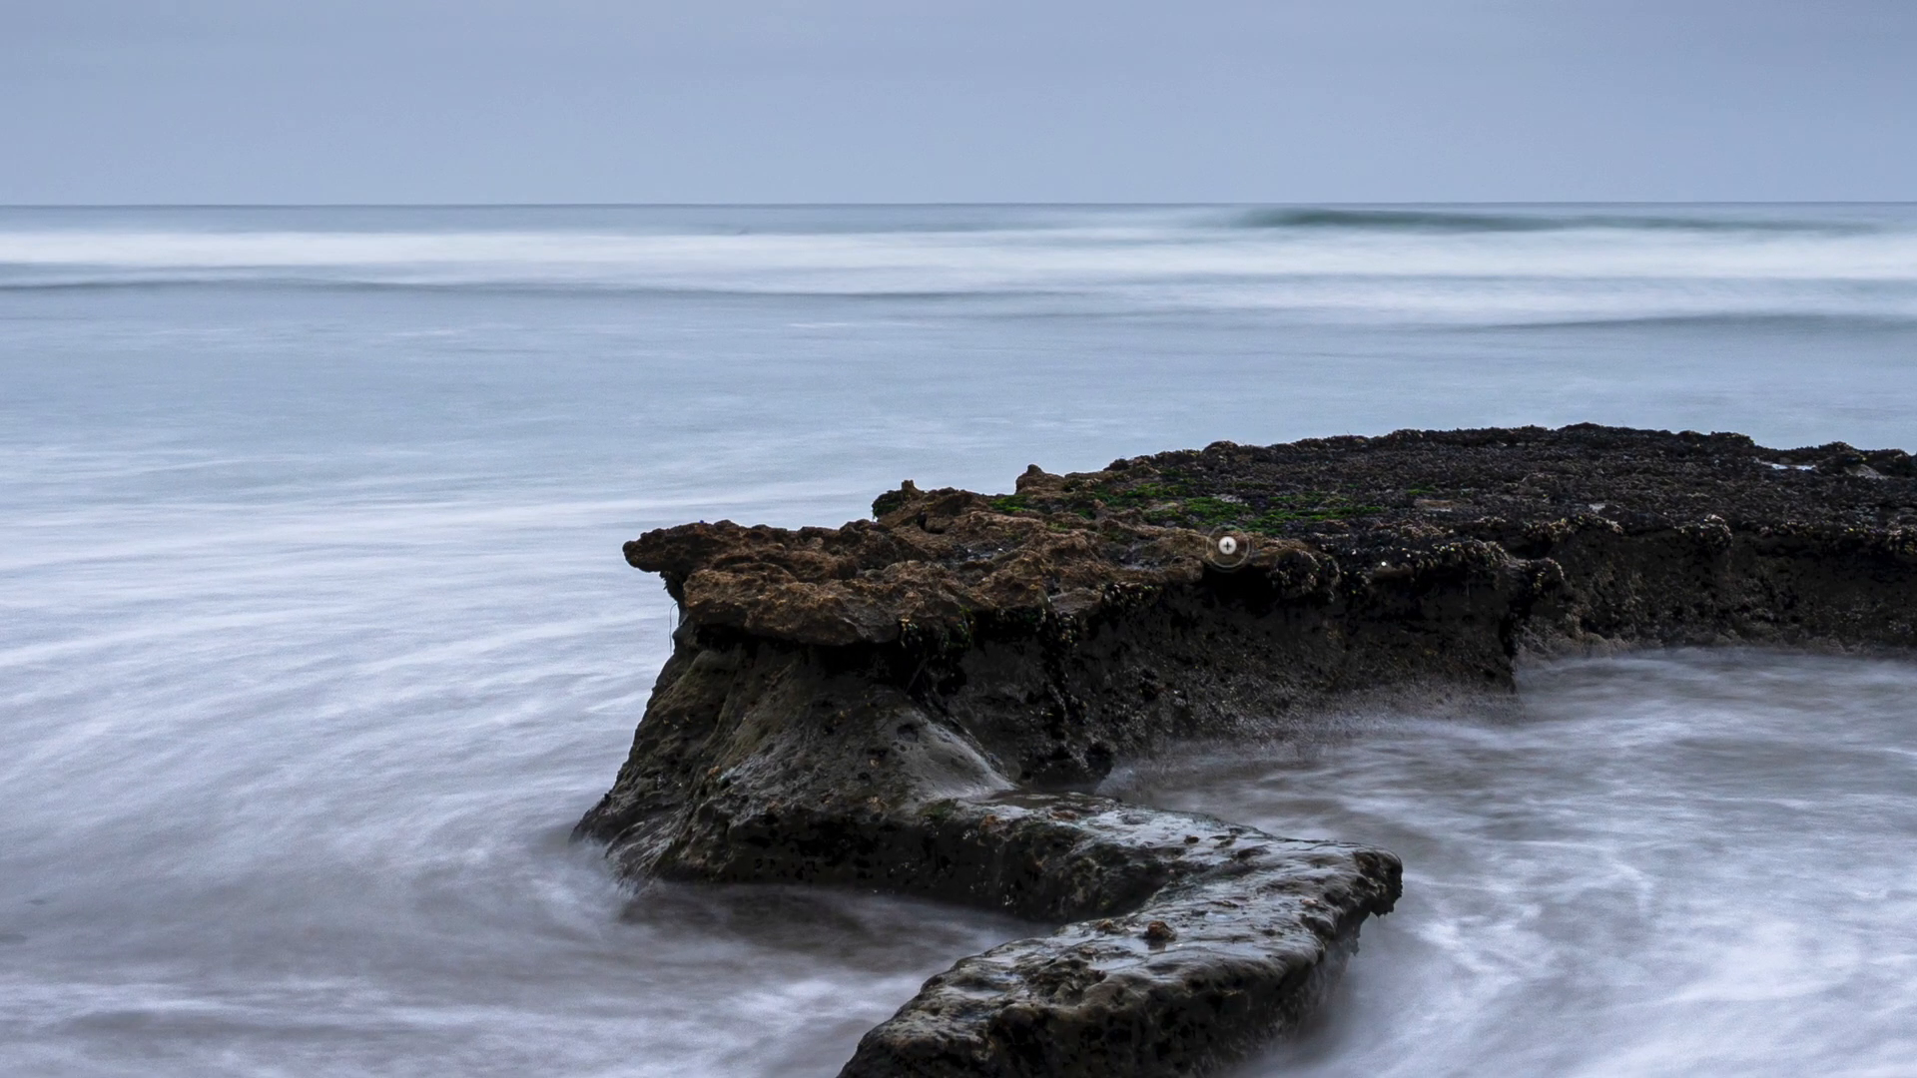
mouse_move(1227, 545)
left_mouse_down()
mouse_move(1019, 545)
mouse_move(1124, 567)
mouse_move(896, 581)
mouse_move(899, 604)
mouse_move(710, 583)
mouse_move(677, 550)
mouse_move(848, 554)
mouse_move(921, 519)
mouse_move(933, 543)
mouse_move(988, 507)
mouse_move(1045, 527)
mouse_move(1049, 501)
mouse_move(1106, 512)
mouse_move(1043, 494)
mouse_move(1108, 518)
mouse_move(1166, 499)
mouse_move(1298, 513)
mouse_move(1057, 510)
mouse_move(1271, 515)
mouse_move(954, 587)
mouse_move(809, 594)
left_mouse_up()
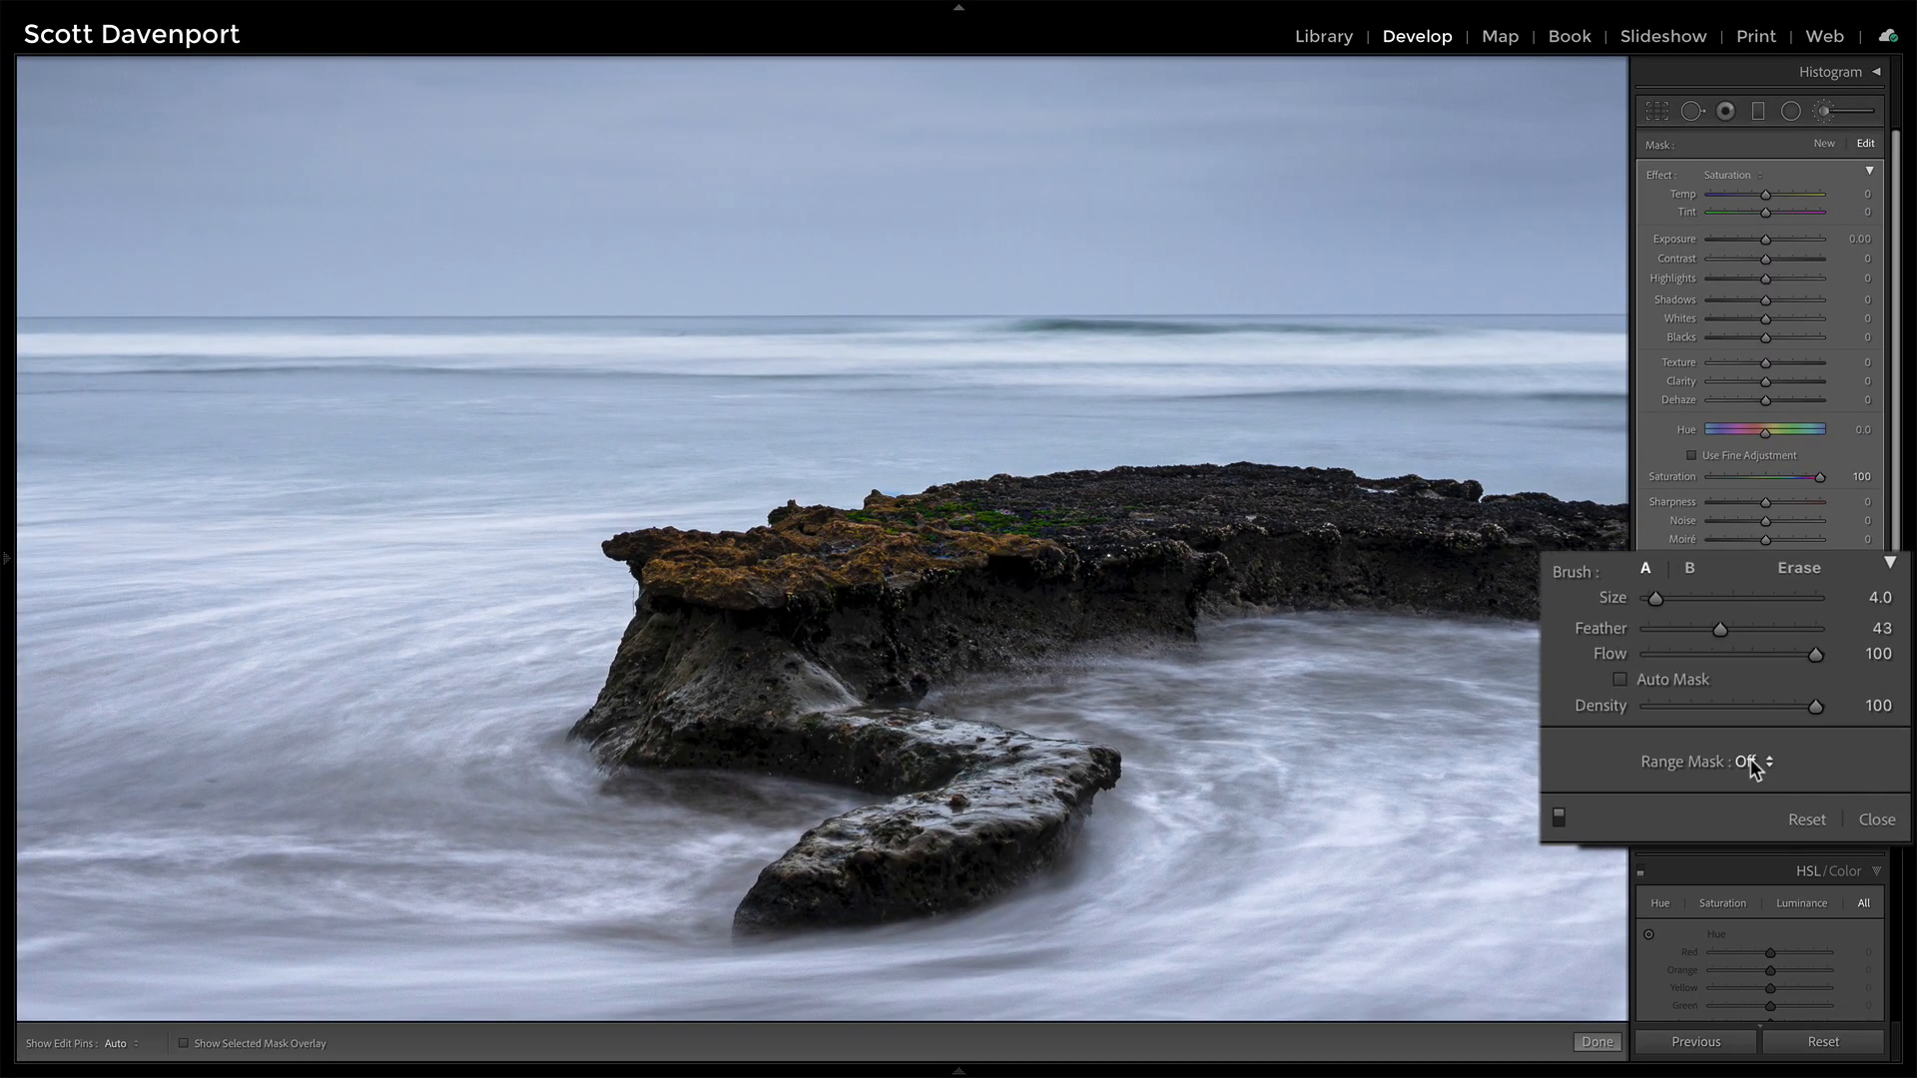
Step: Apply a Color range mask to the brushed area, sample the orange-brown rock and set Amount to 17
left_click(1778, 742)
left_click(1748, 792)
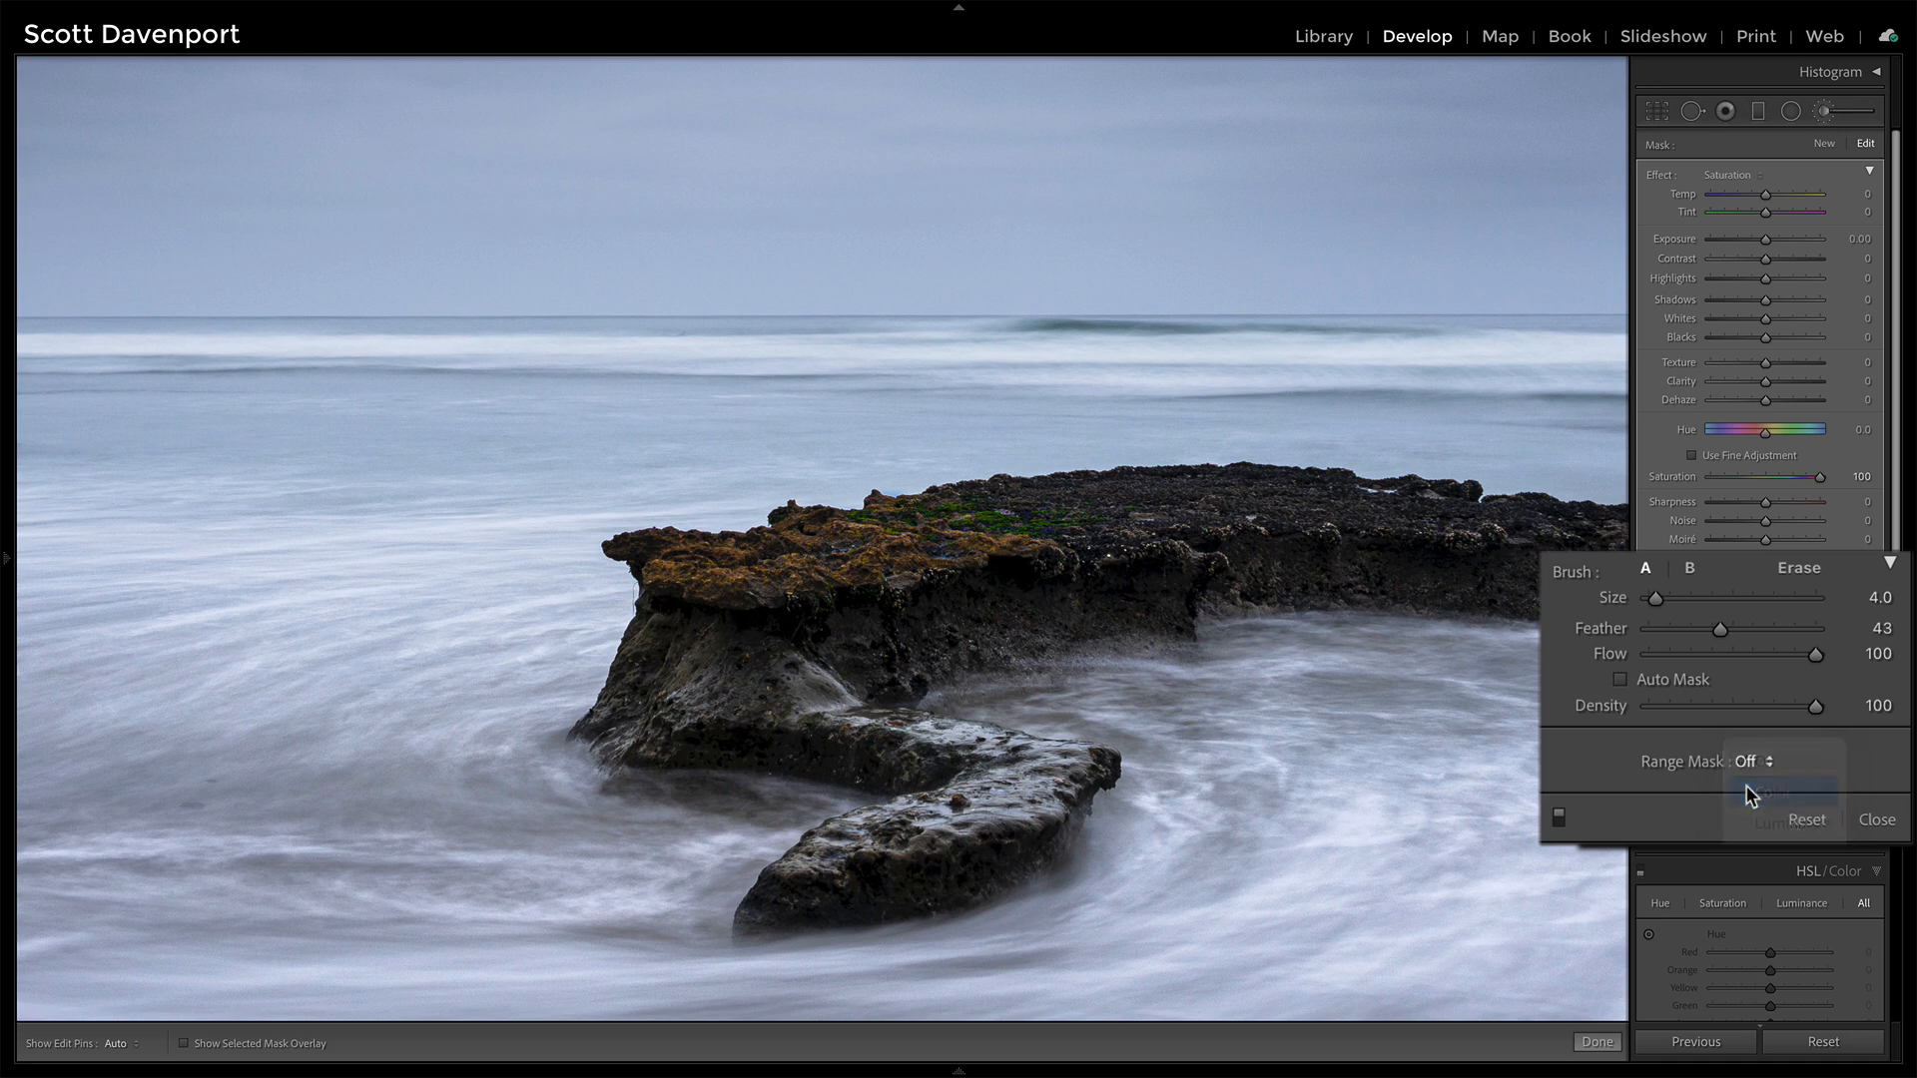
left_click(1577, 756)
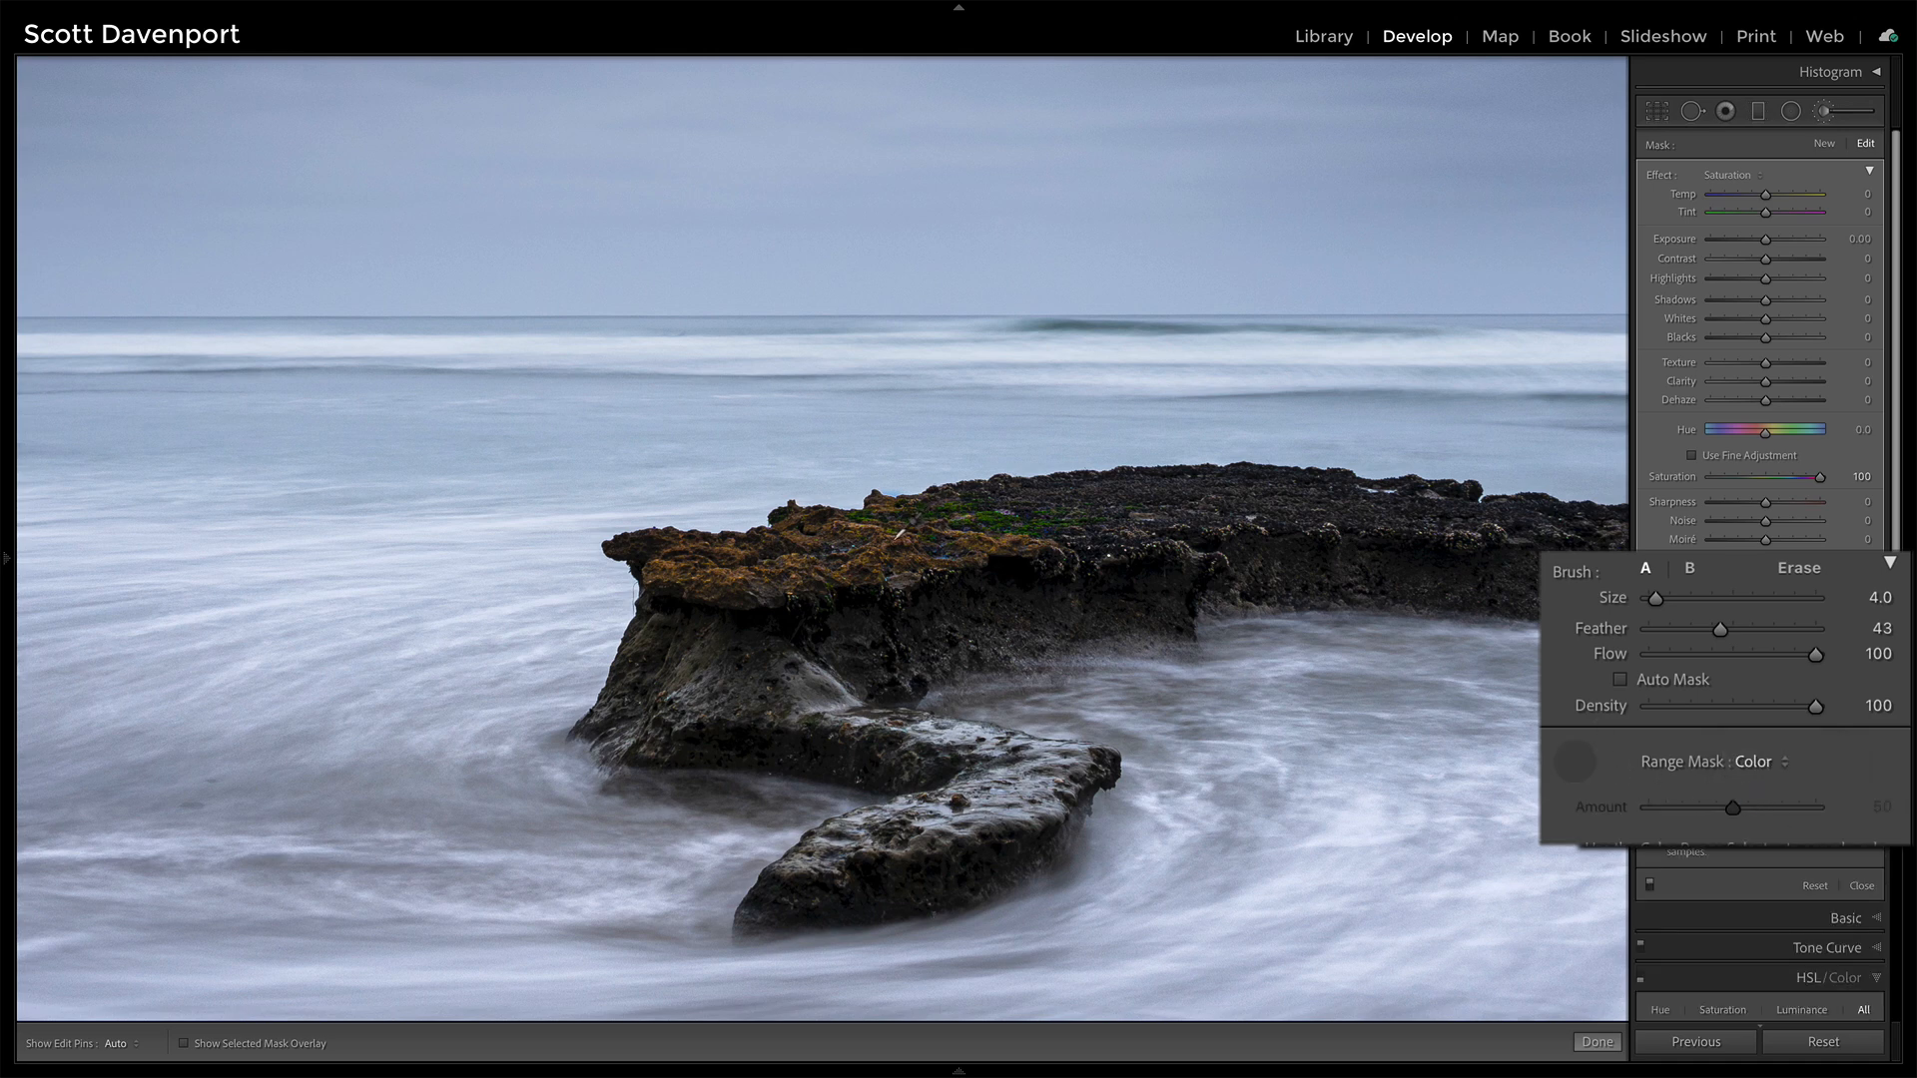
left_click(897, 543)
key("o")
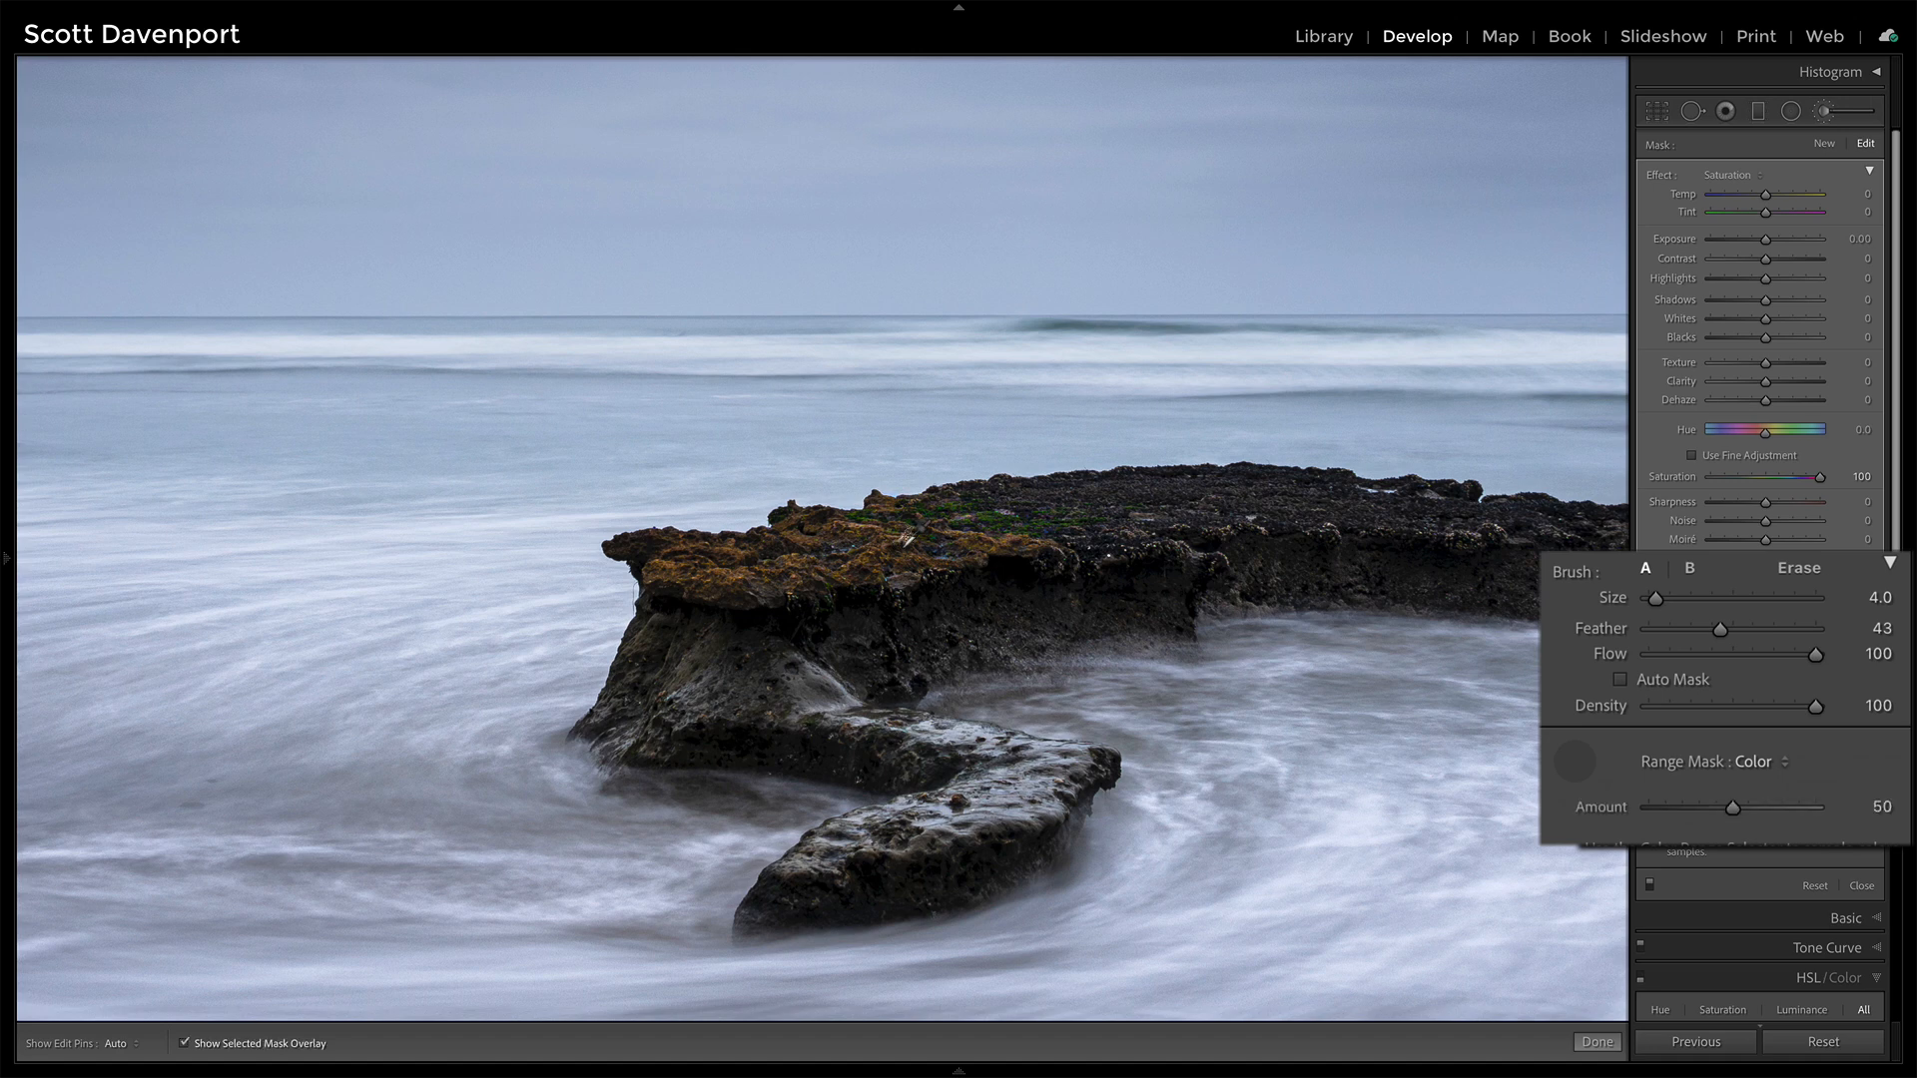
left_click(1581, 769)
left_click_drag(1728, 811, 1673, 812)
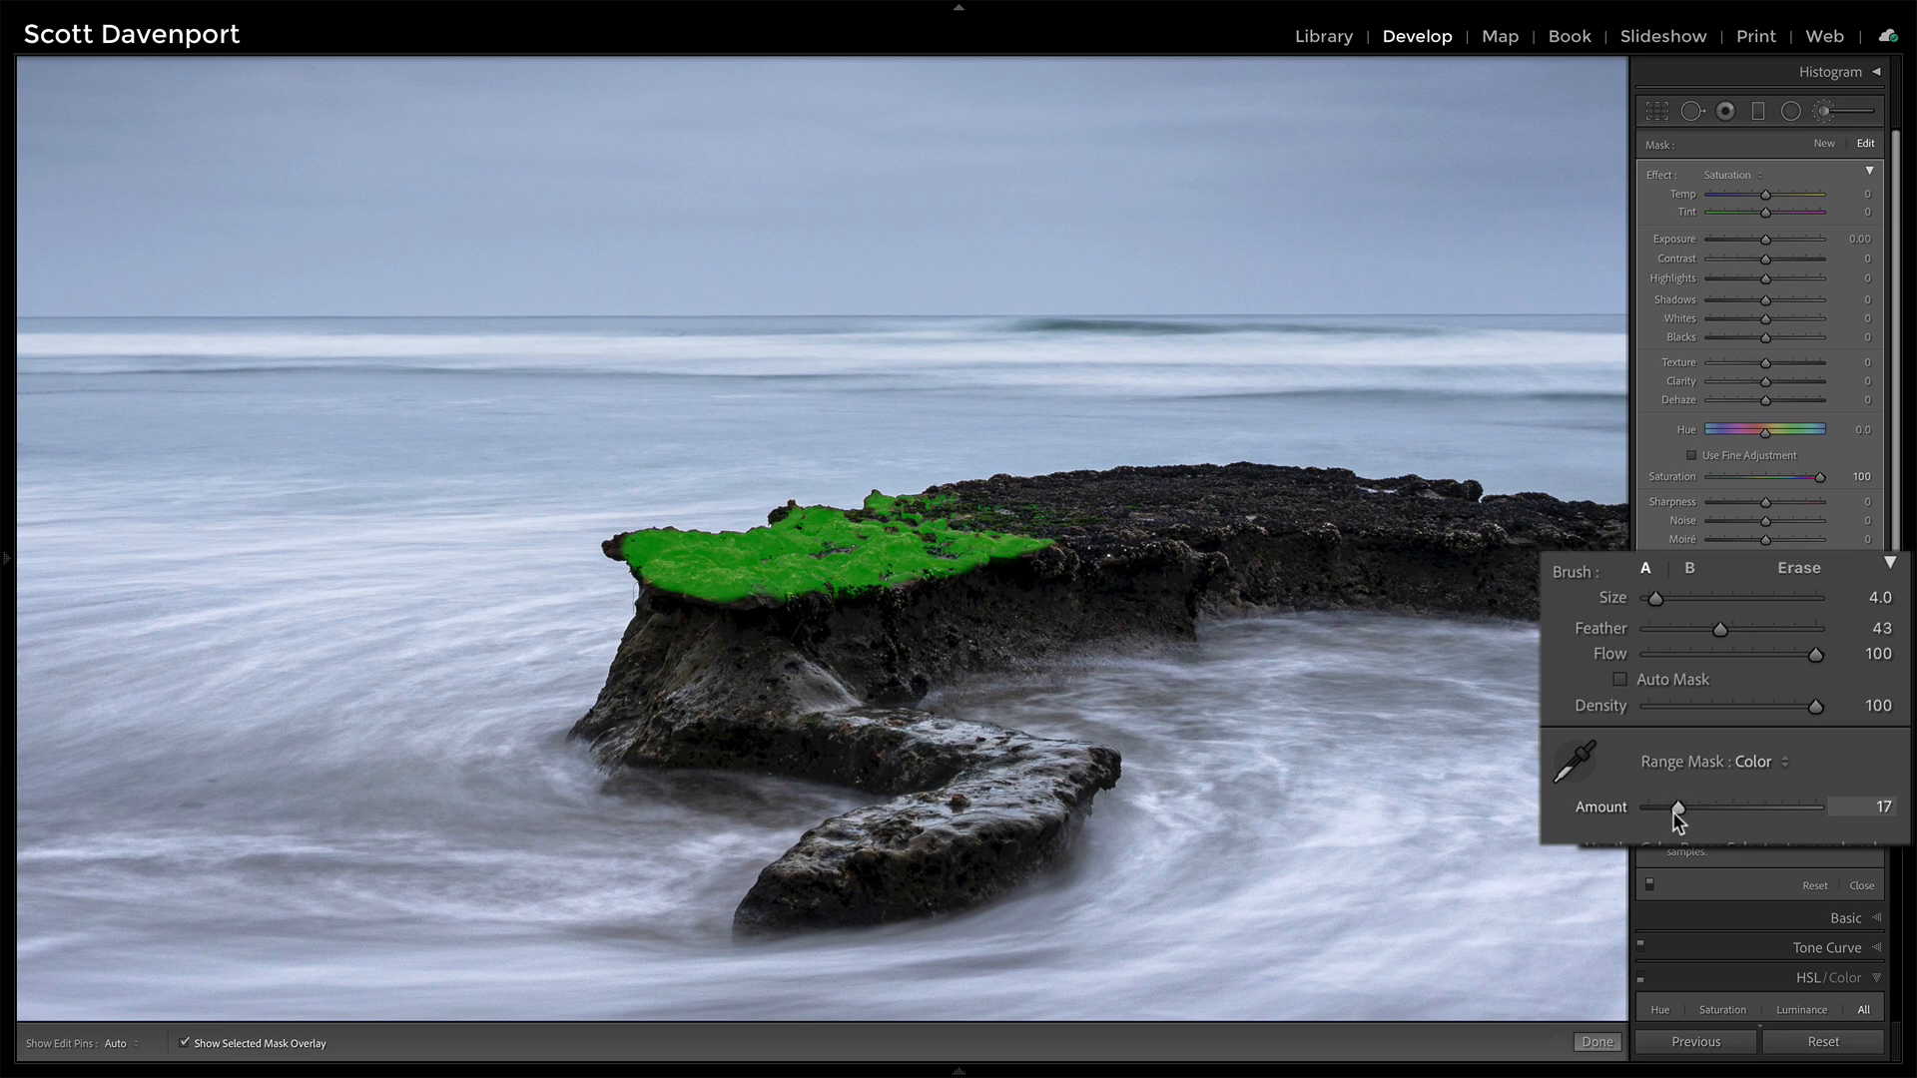
Step: Check the mask overlay, tighten the range mask Amount to 6 and reduce the brush's Saturation to 55
key("o")
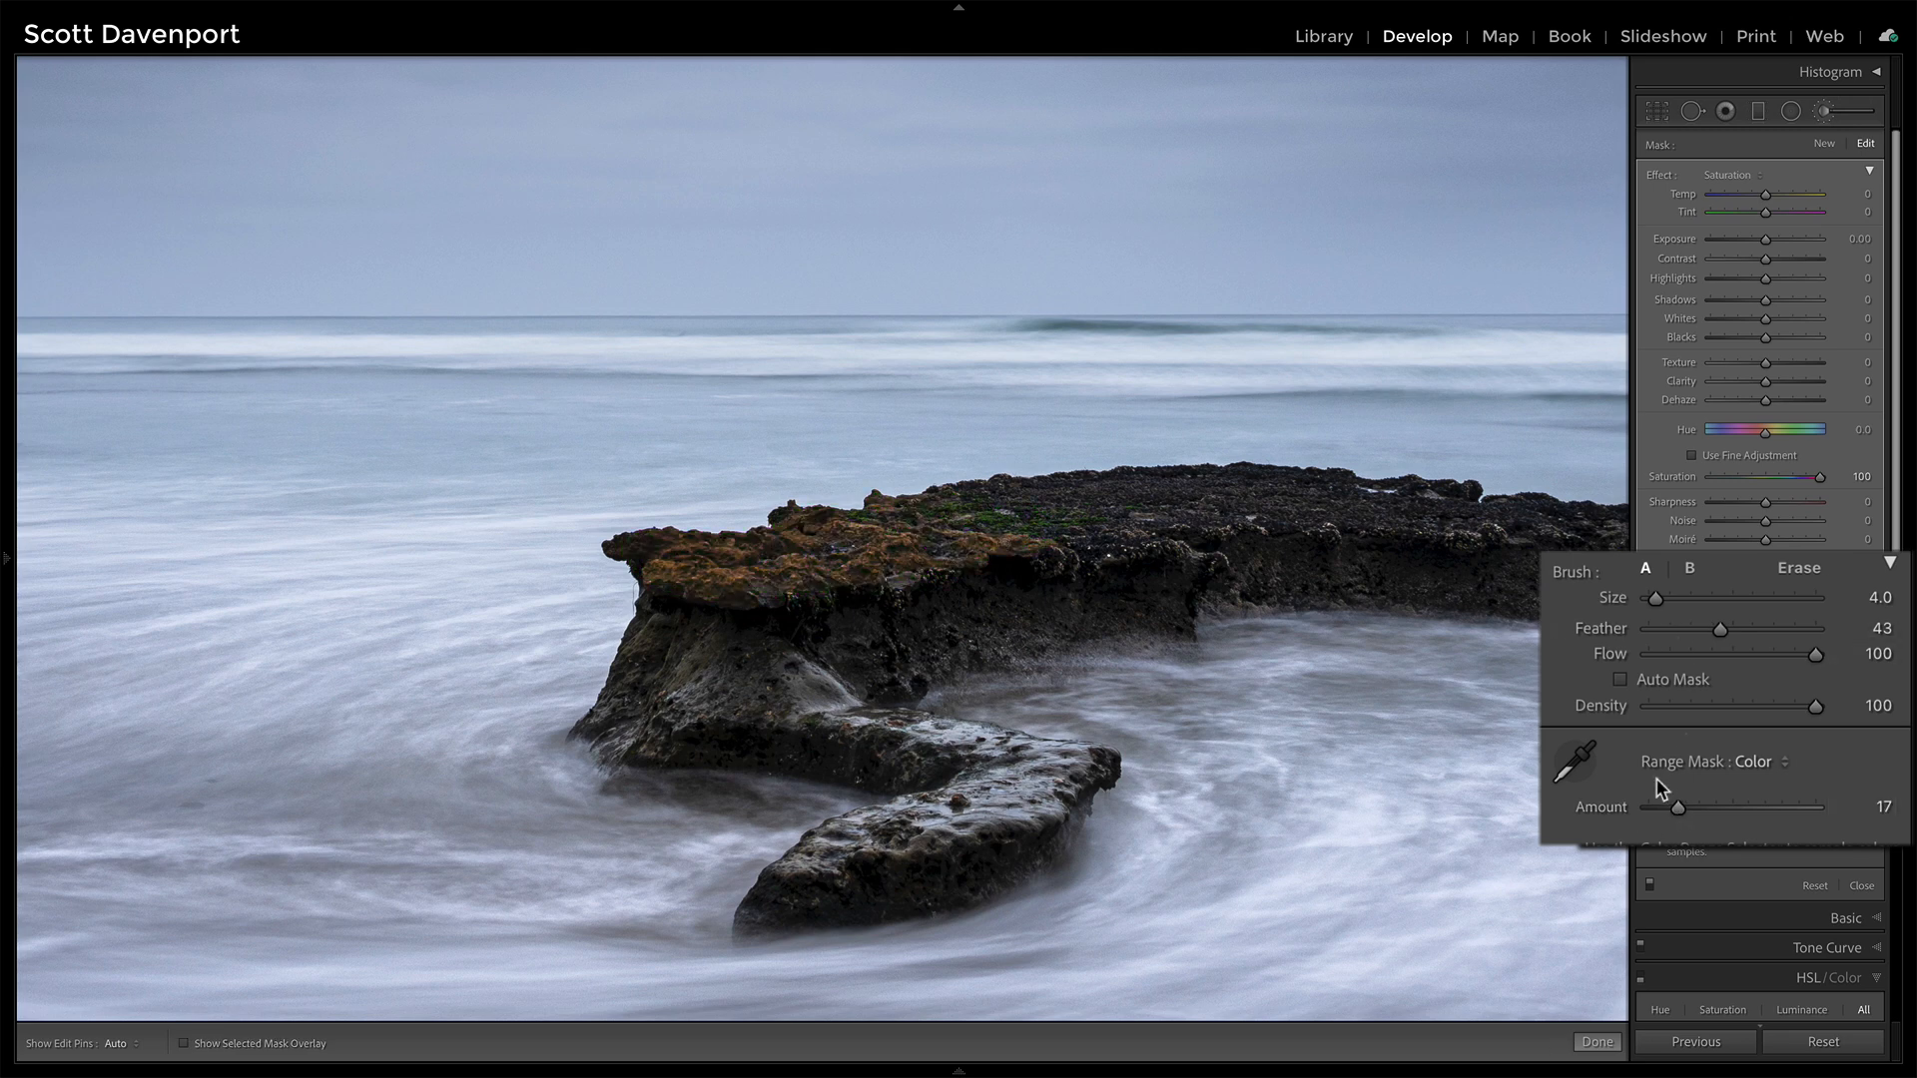
key("o")
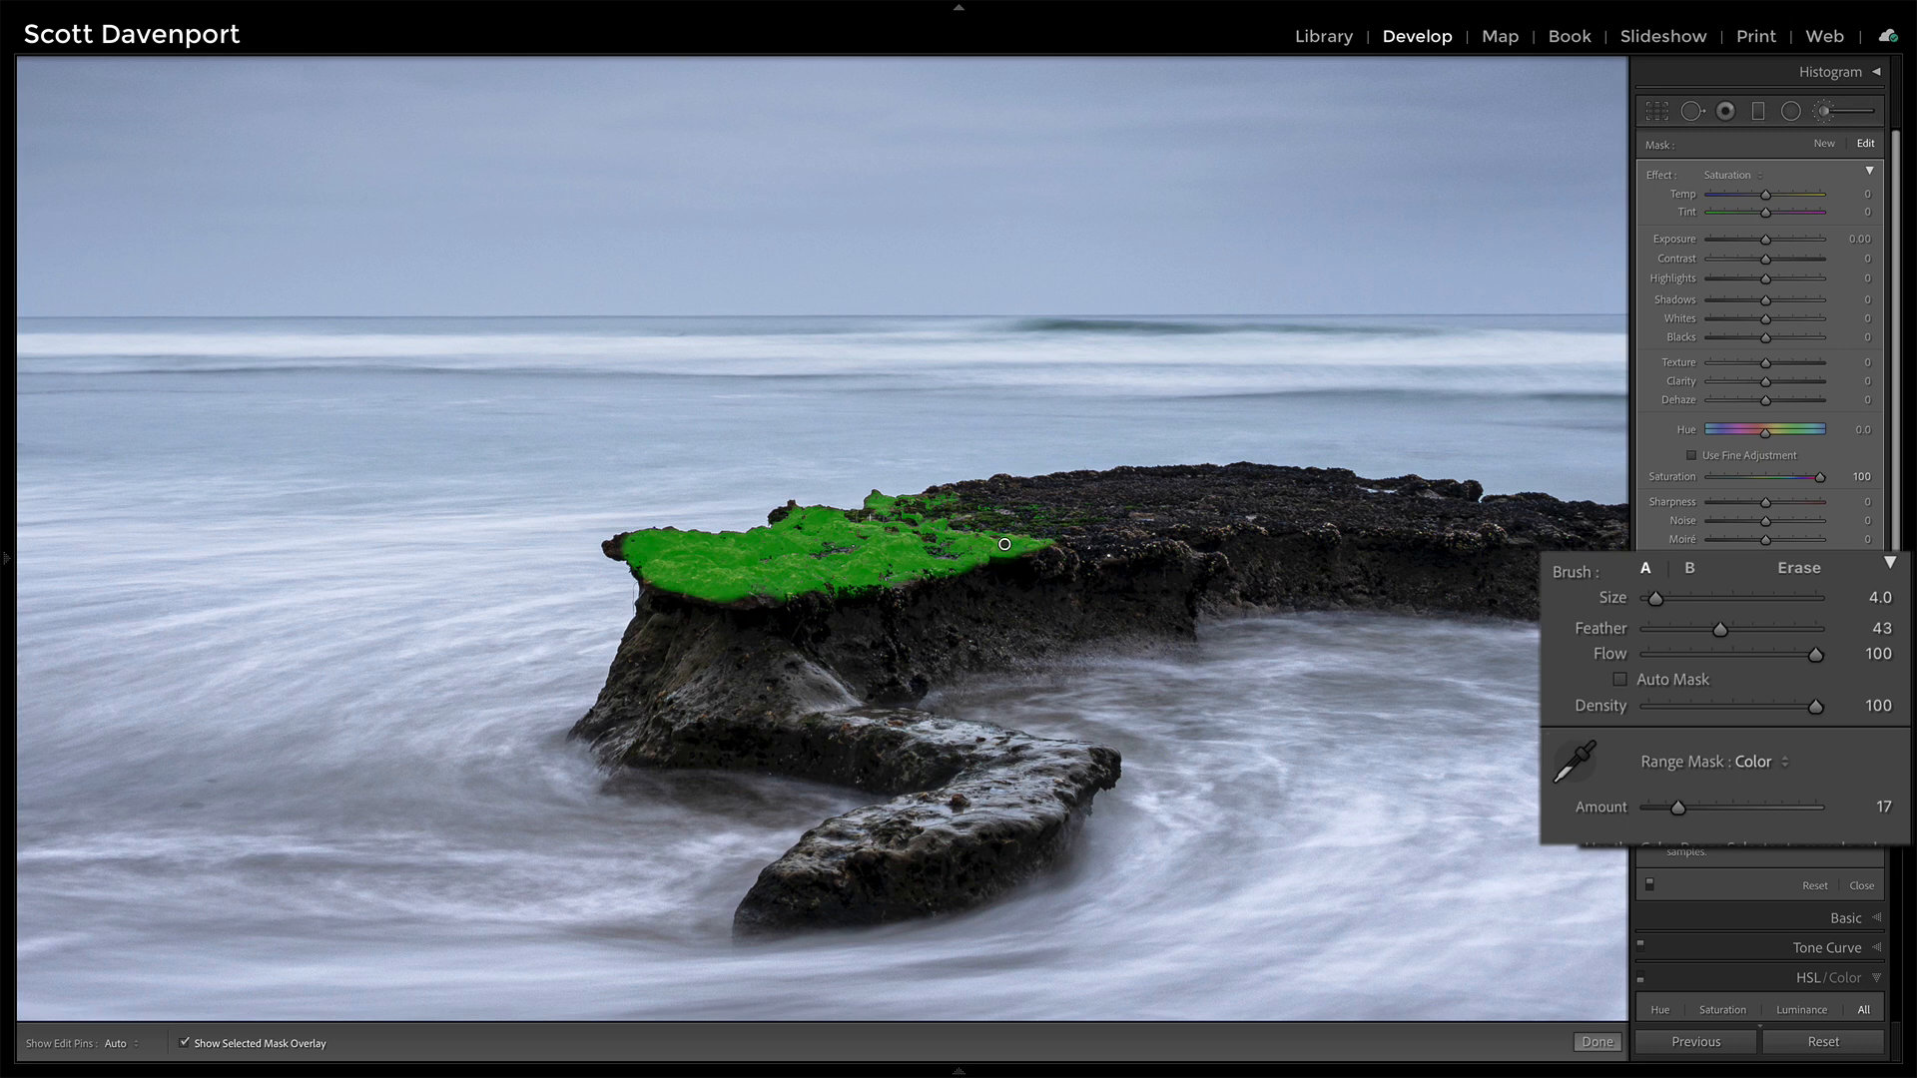
key("o")
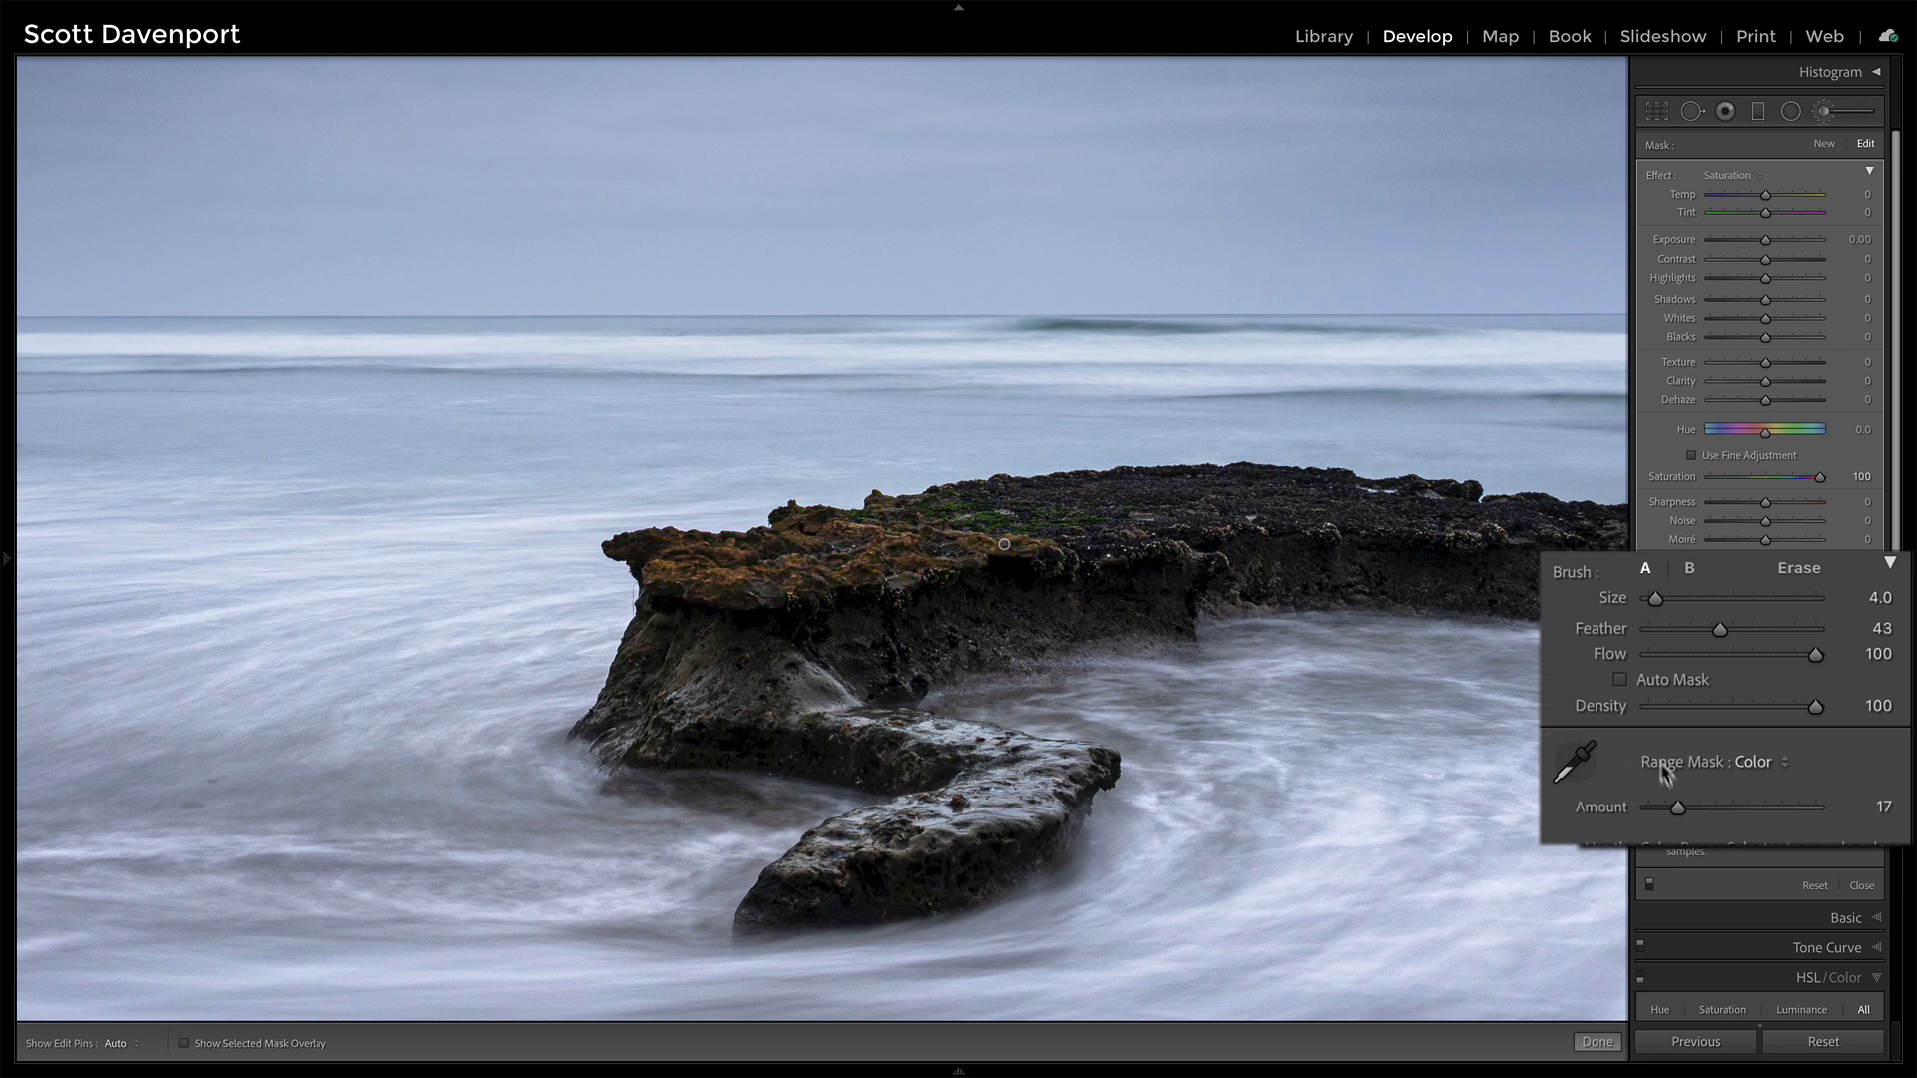
key("o")
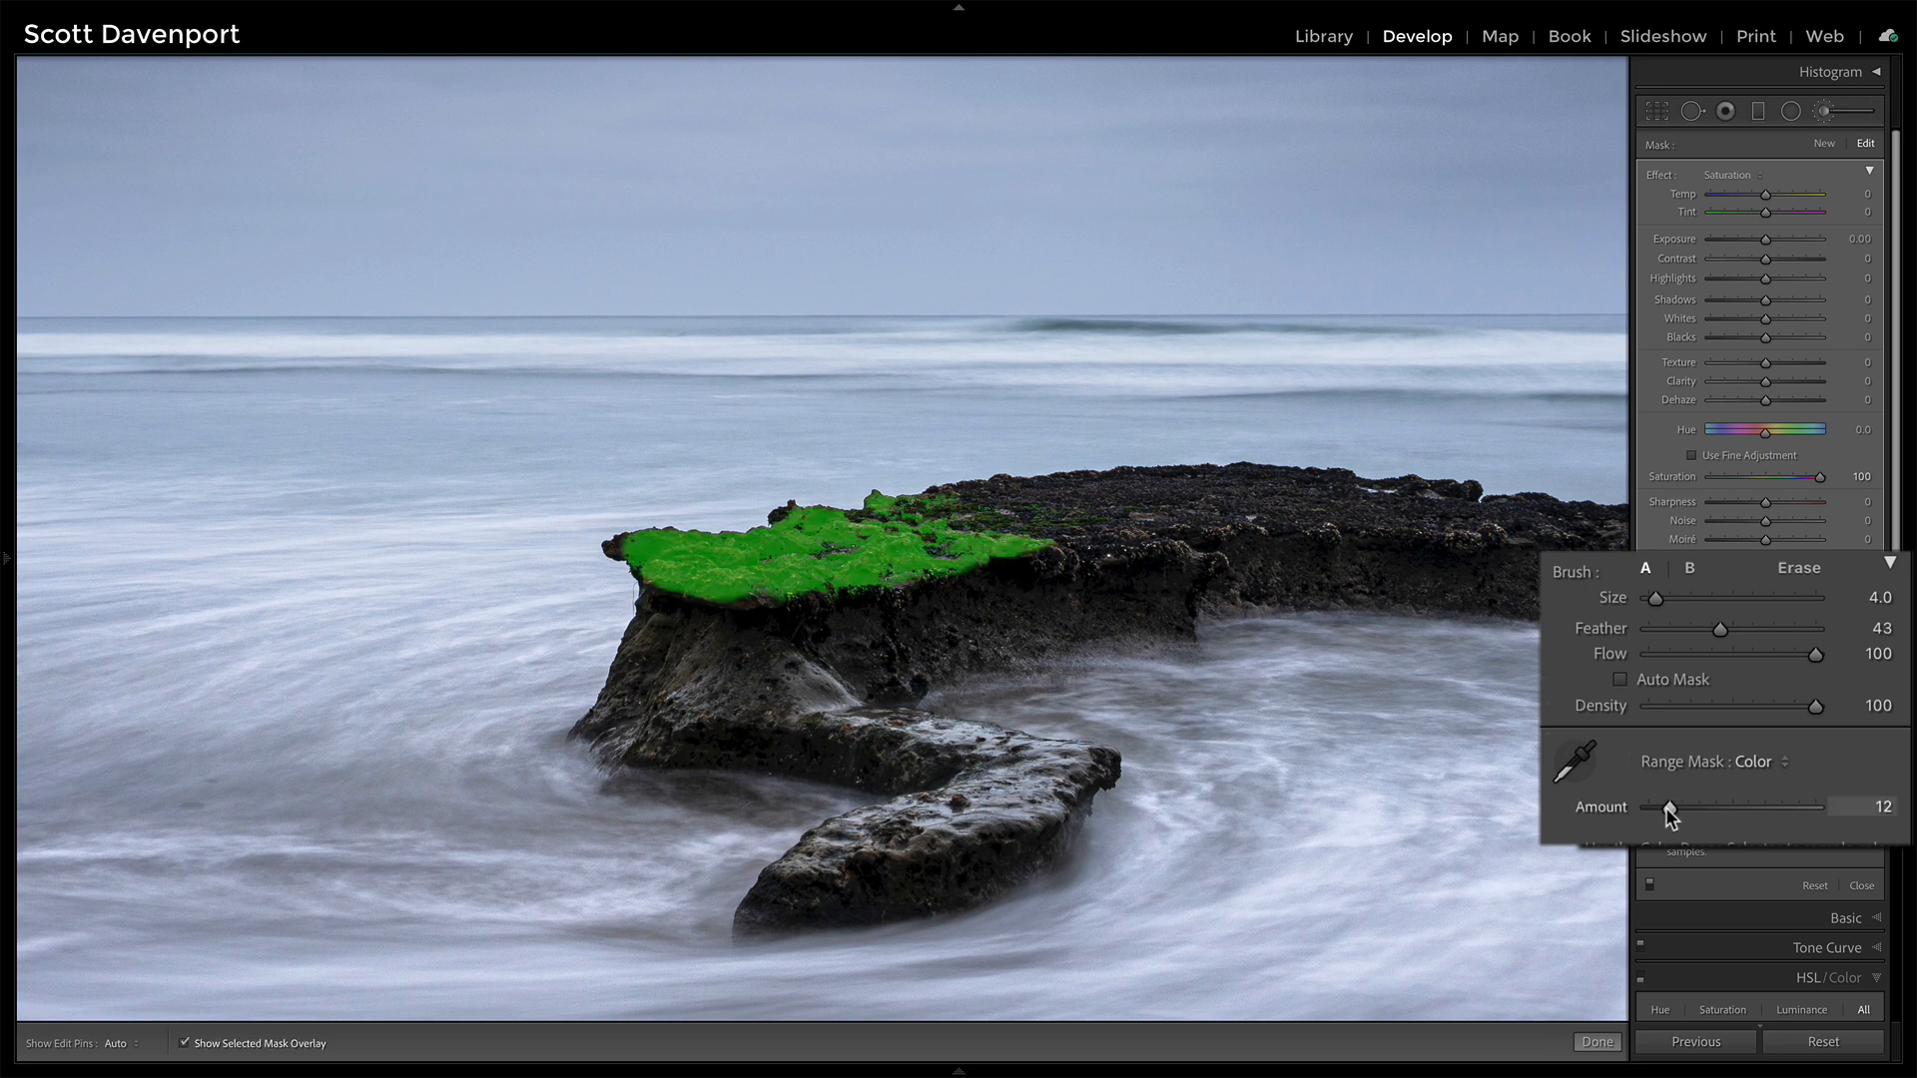
left_click_drag(1665, 807, 1655, 807)
key("o")
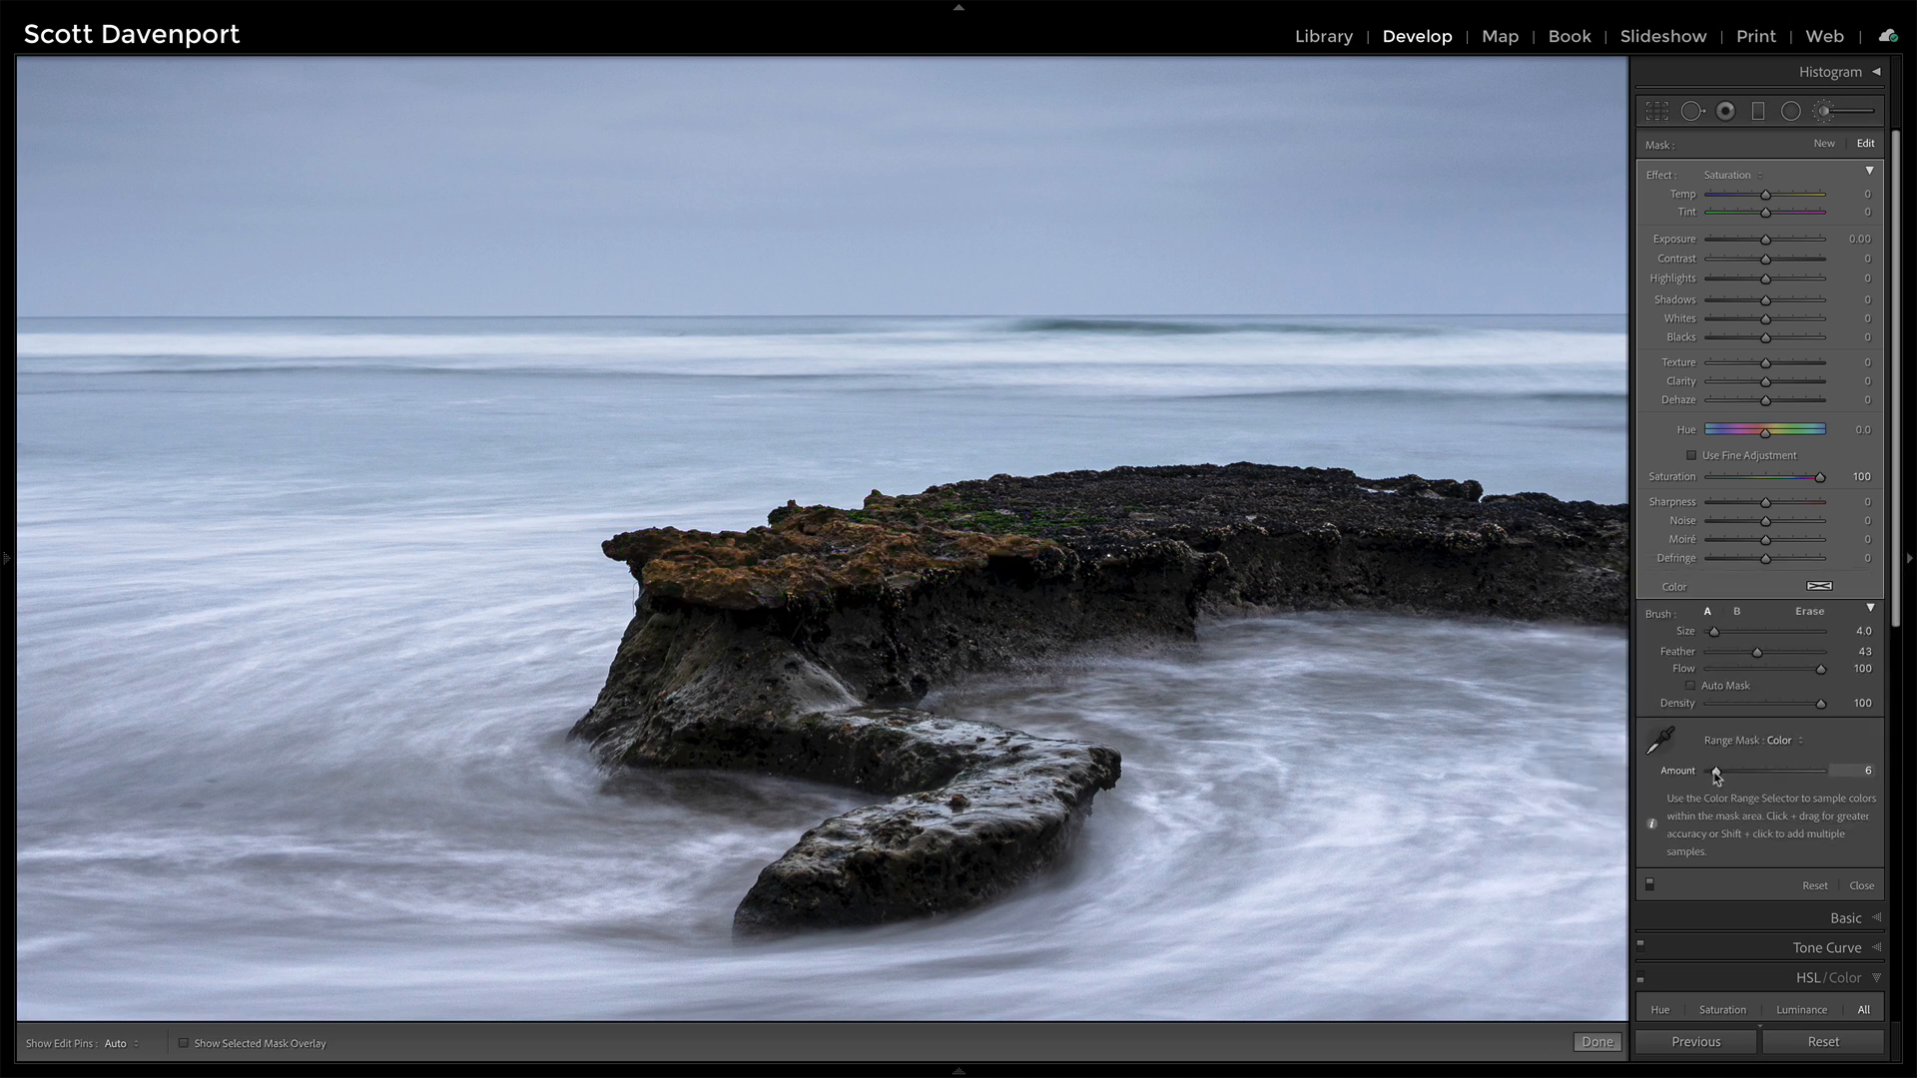
mouse_move(1821, 479)
left_mouse_down()
mouse_move(1725, 480)
mouse_move(1806, 477)
left_mouse_up()
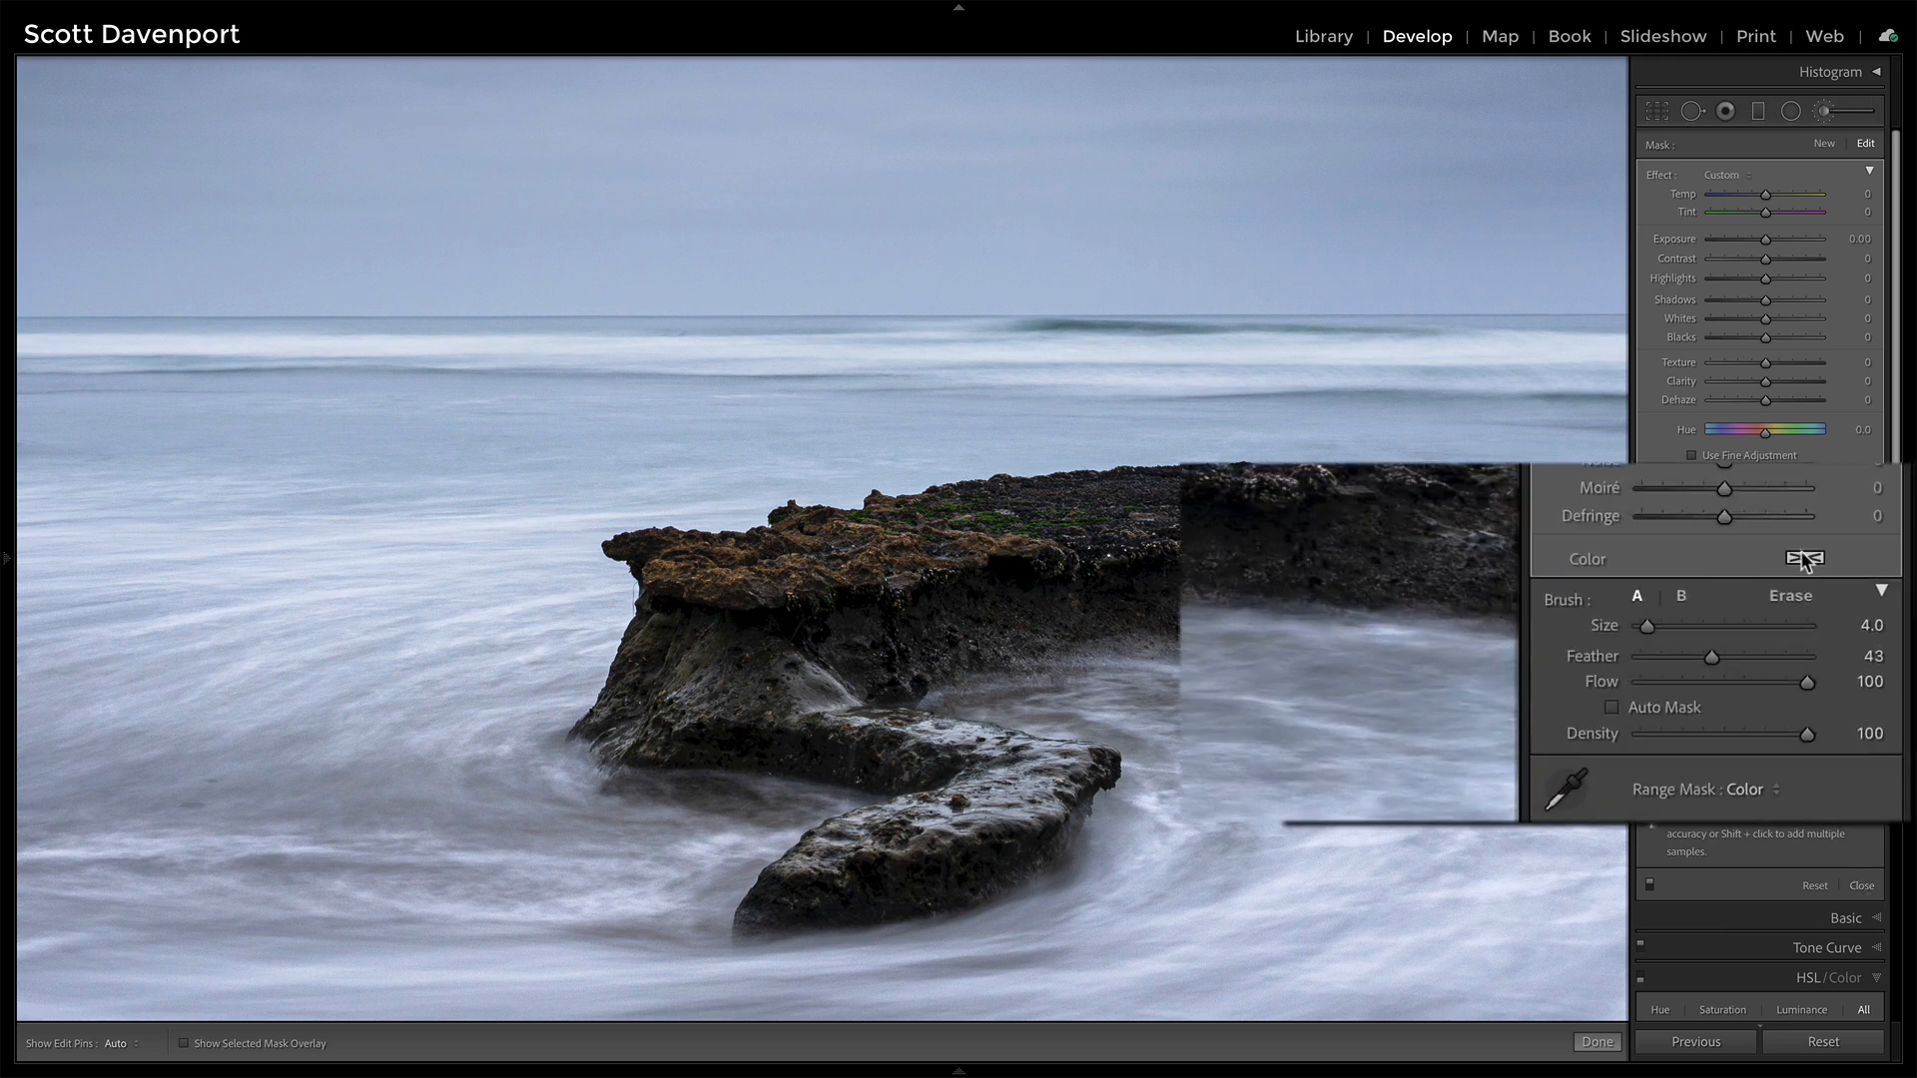
Step: Try warming the masked rock with a color tint at hue 30 and a Temp of 16, clearing each one
left_click(1819, 586)
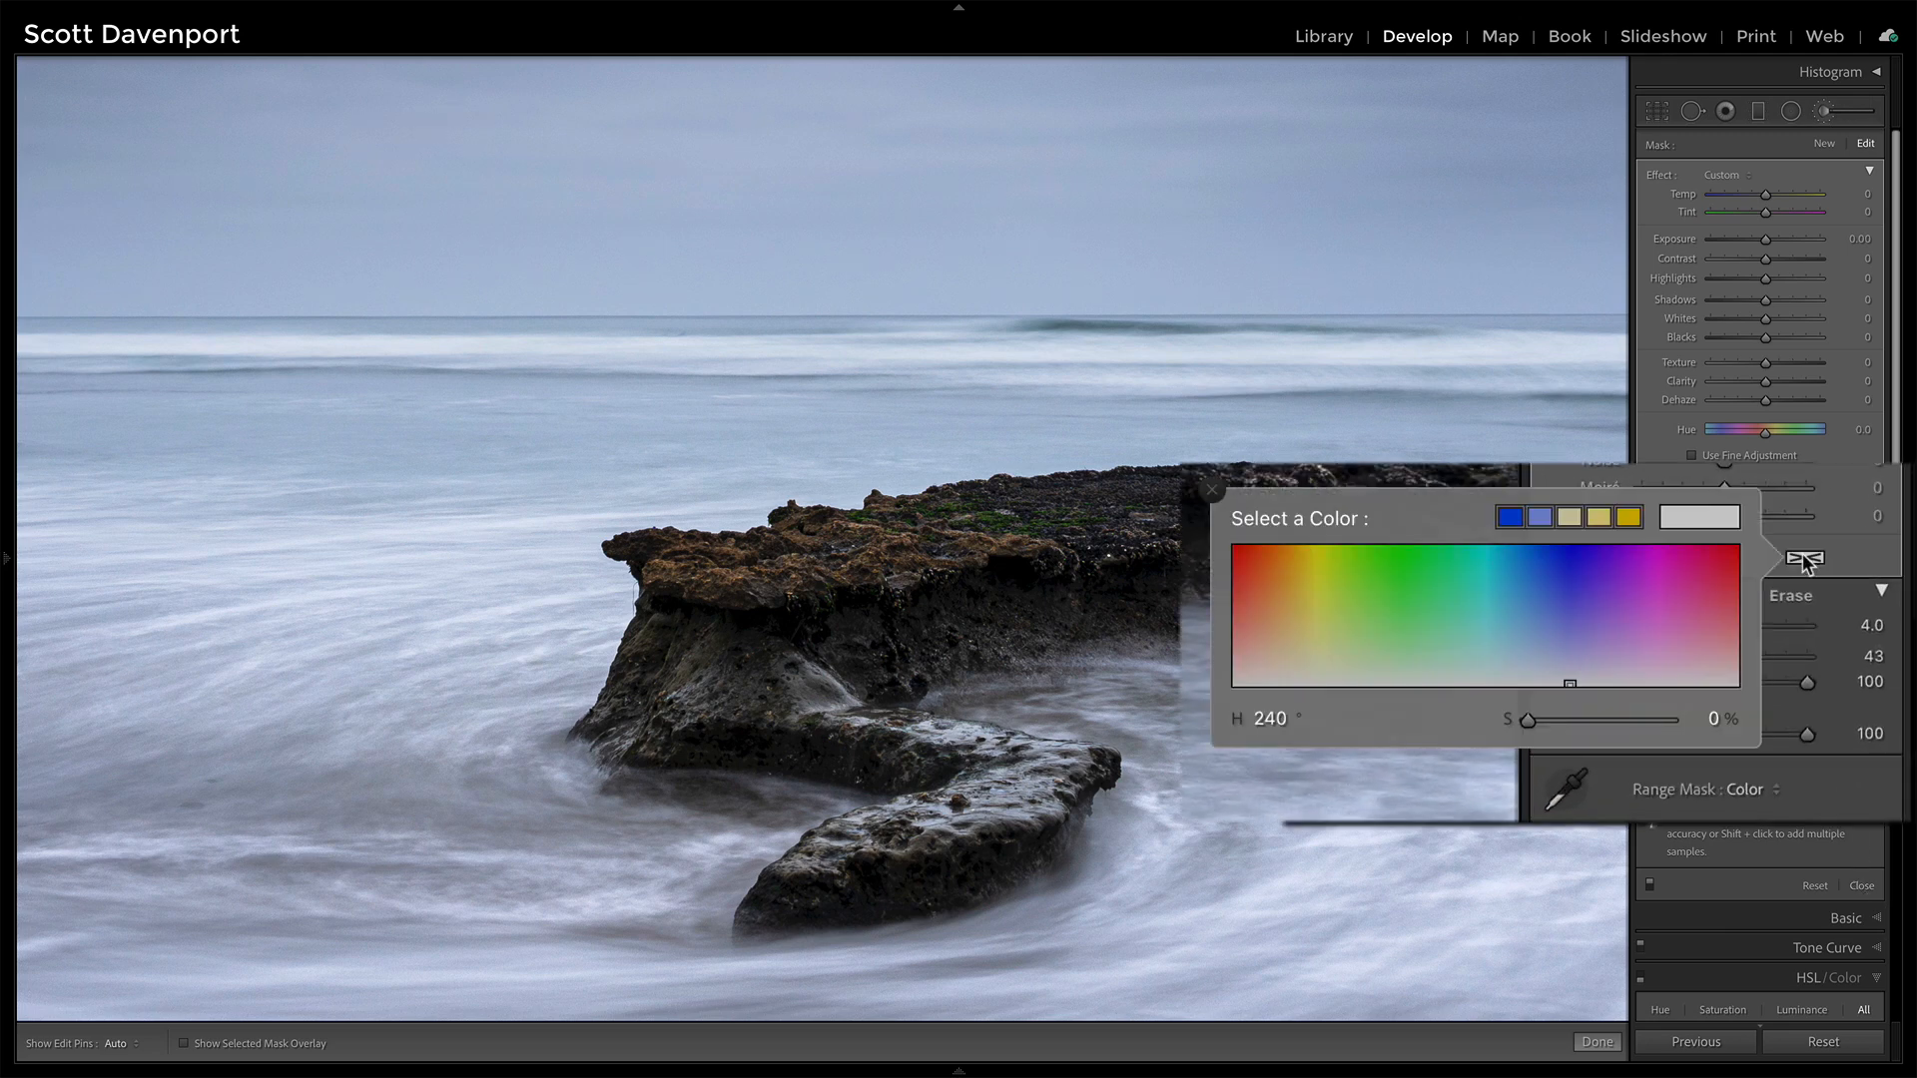
left_click(1275, 664)
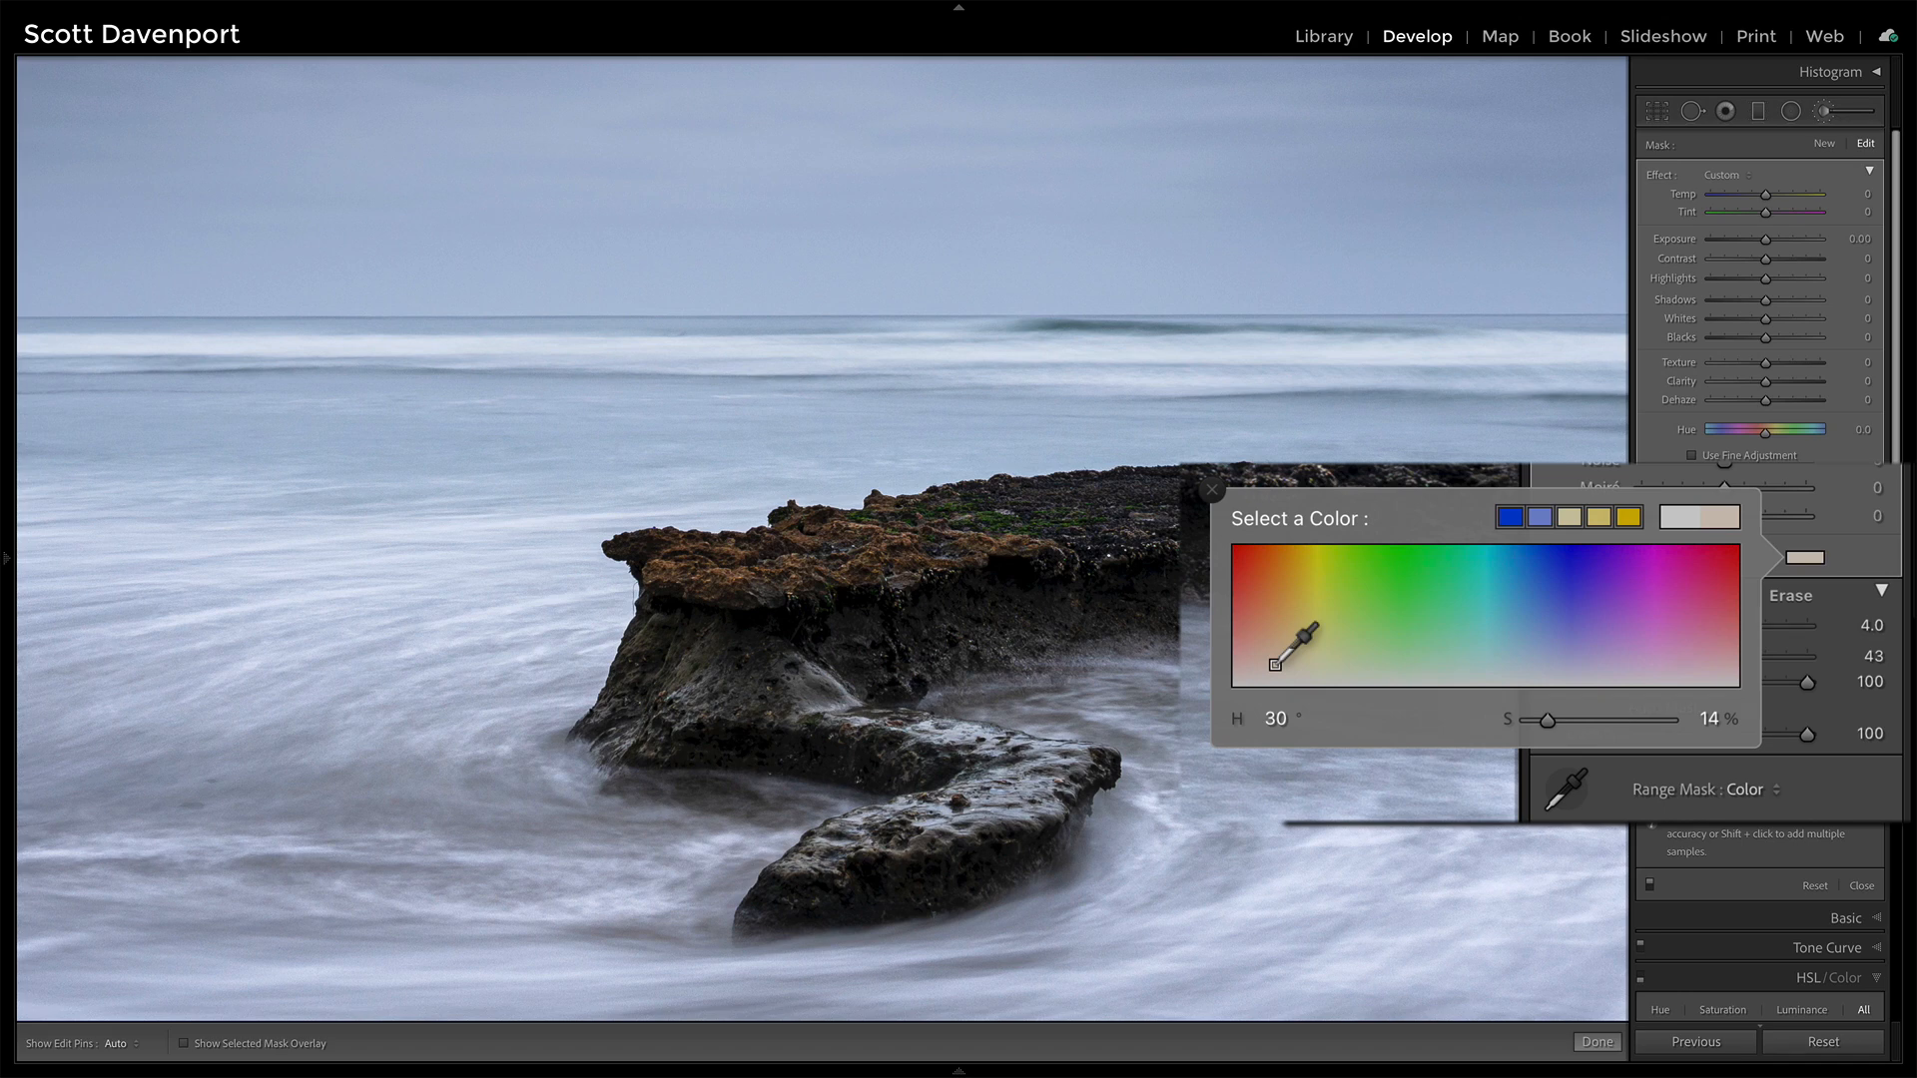
left_click_drag(1547, 721, 1522, 721)
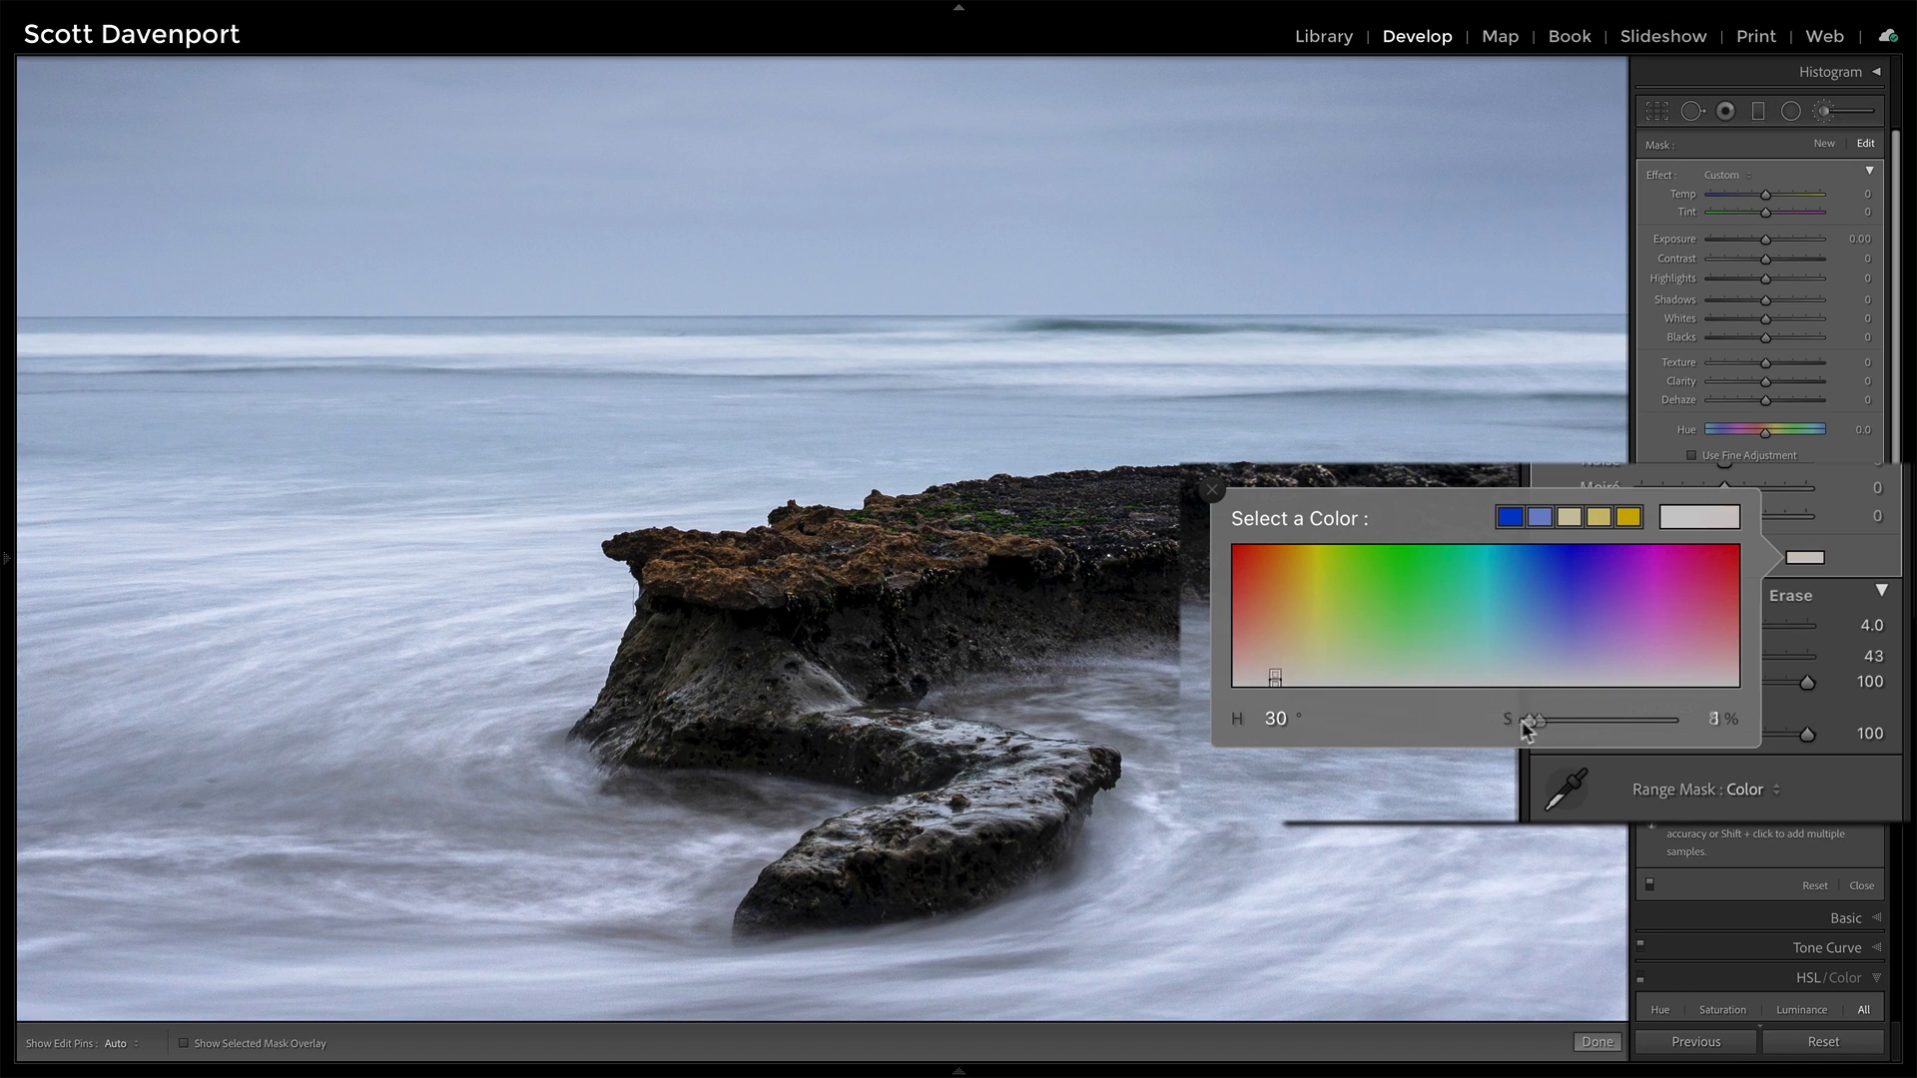
left_click(1425, 542)
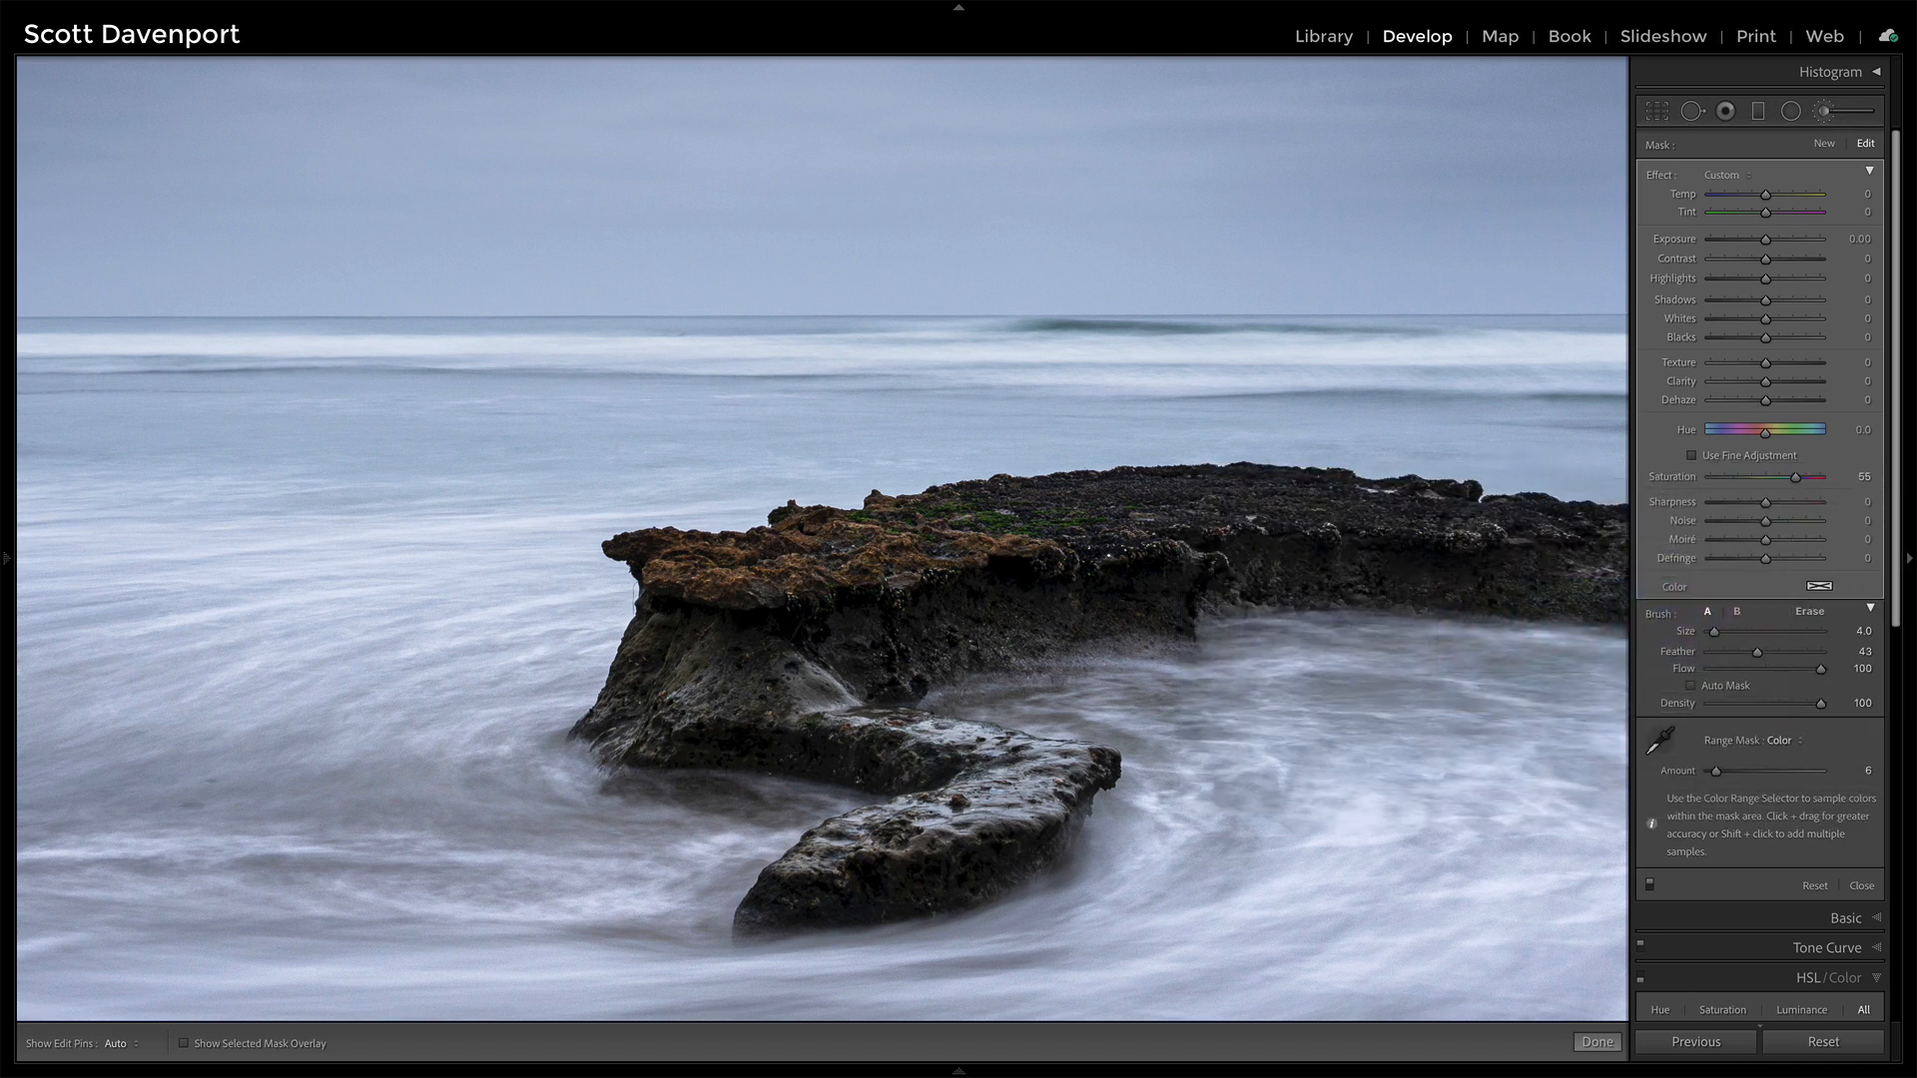
left_click_drag(1765, 194, 1752, 197)
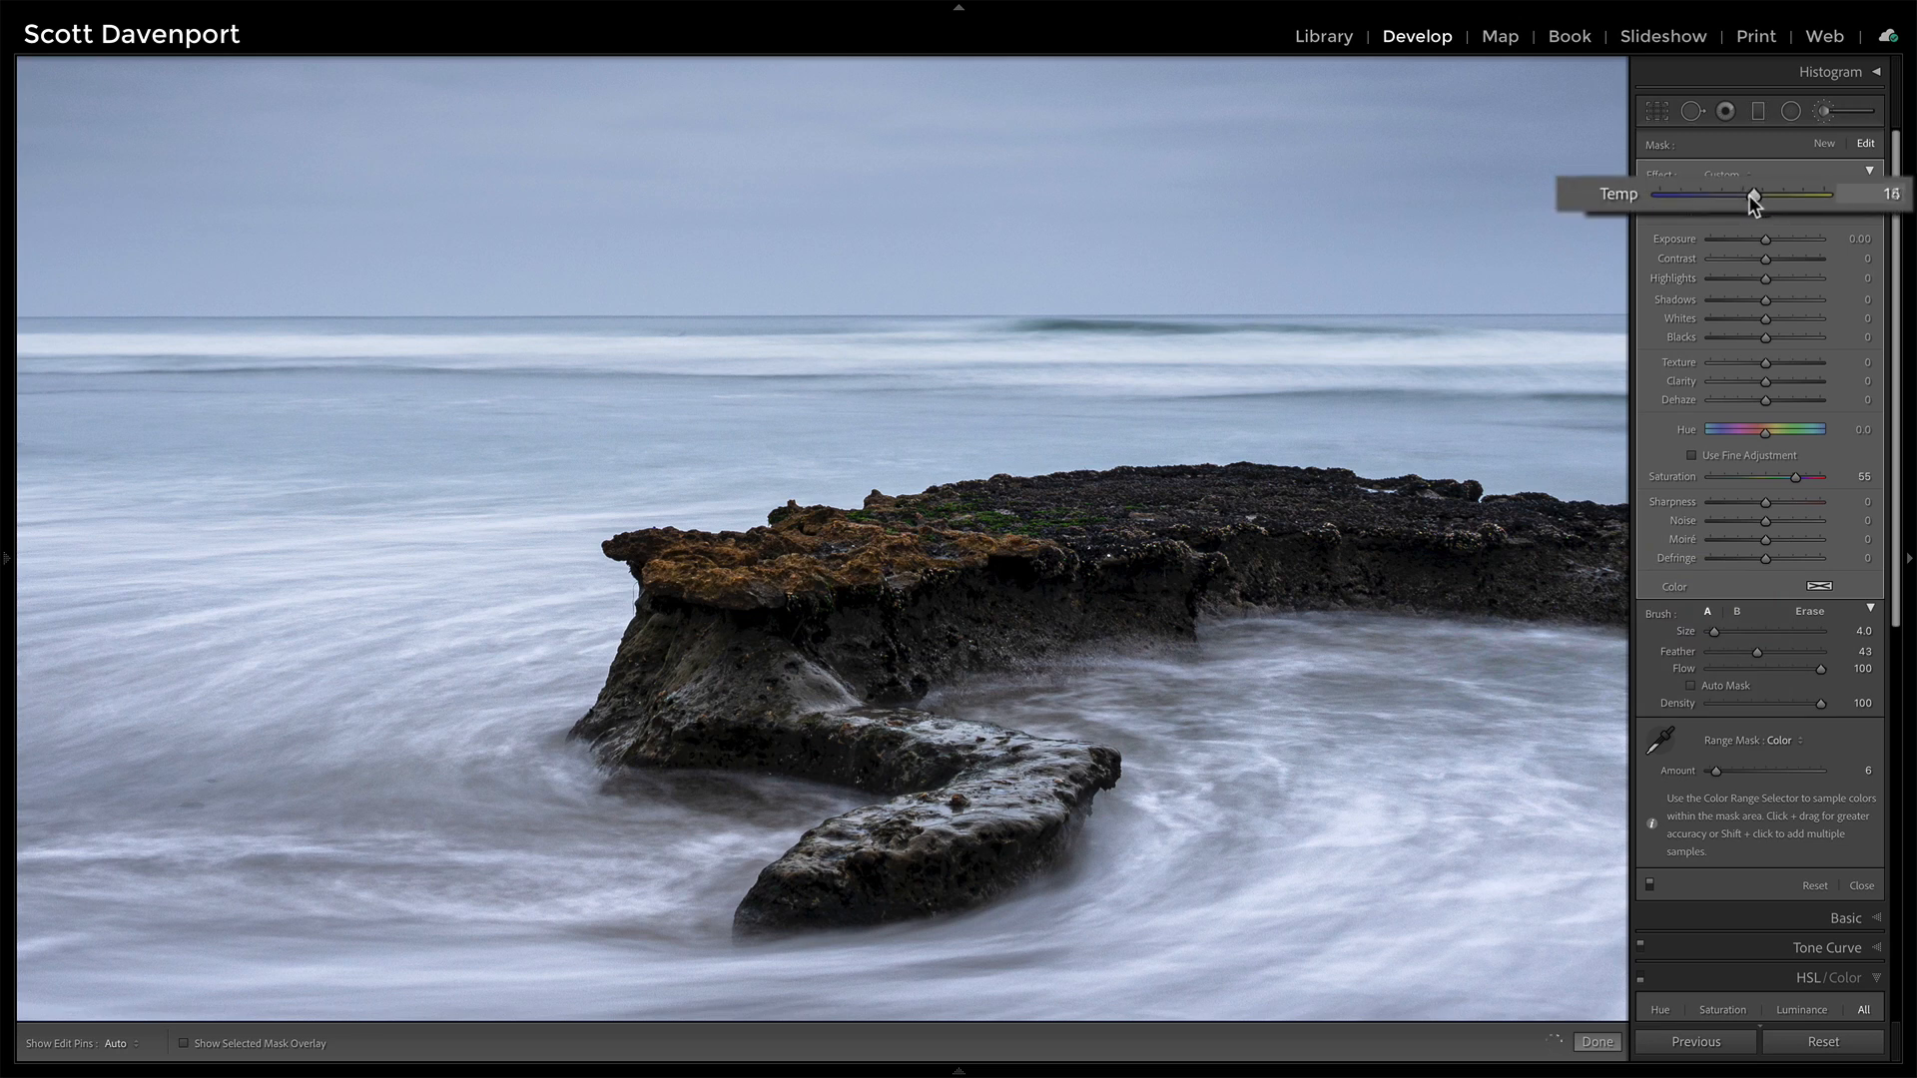
double_click(1617, 197)
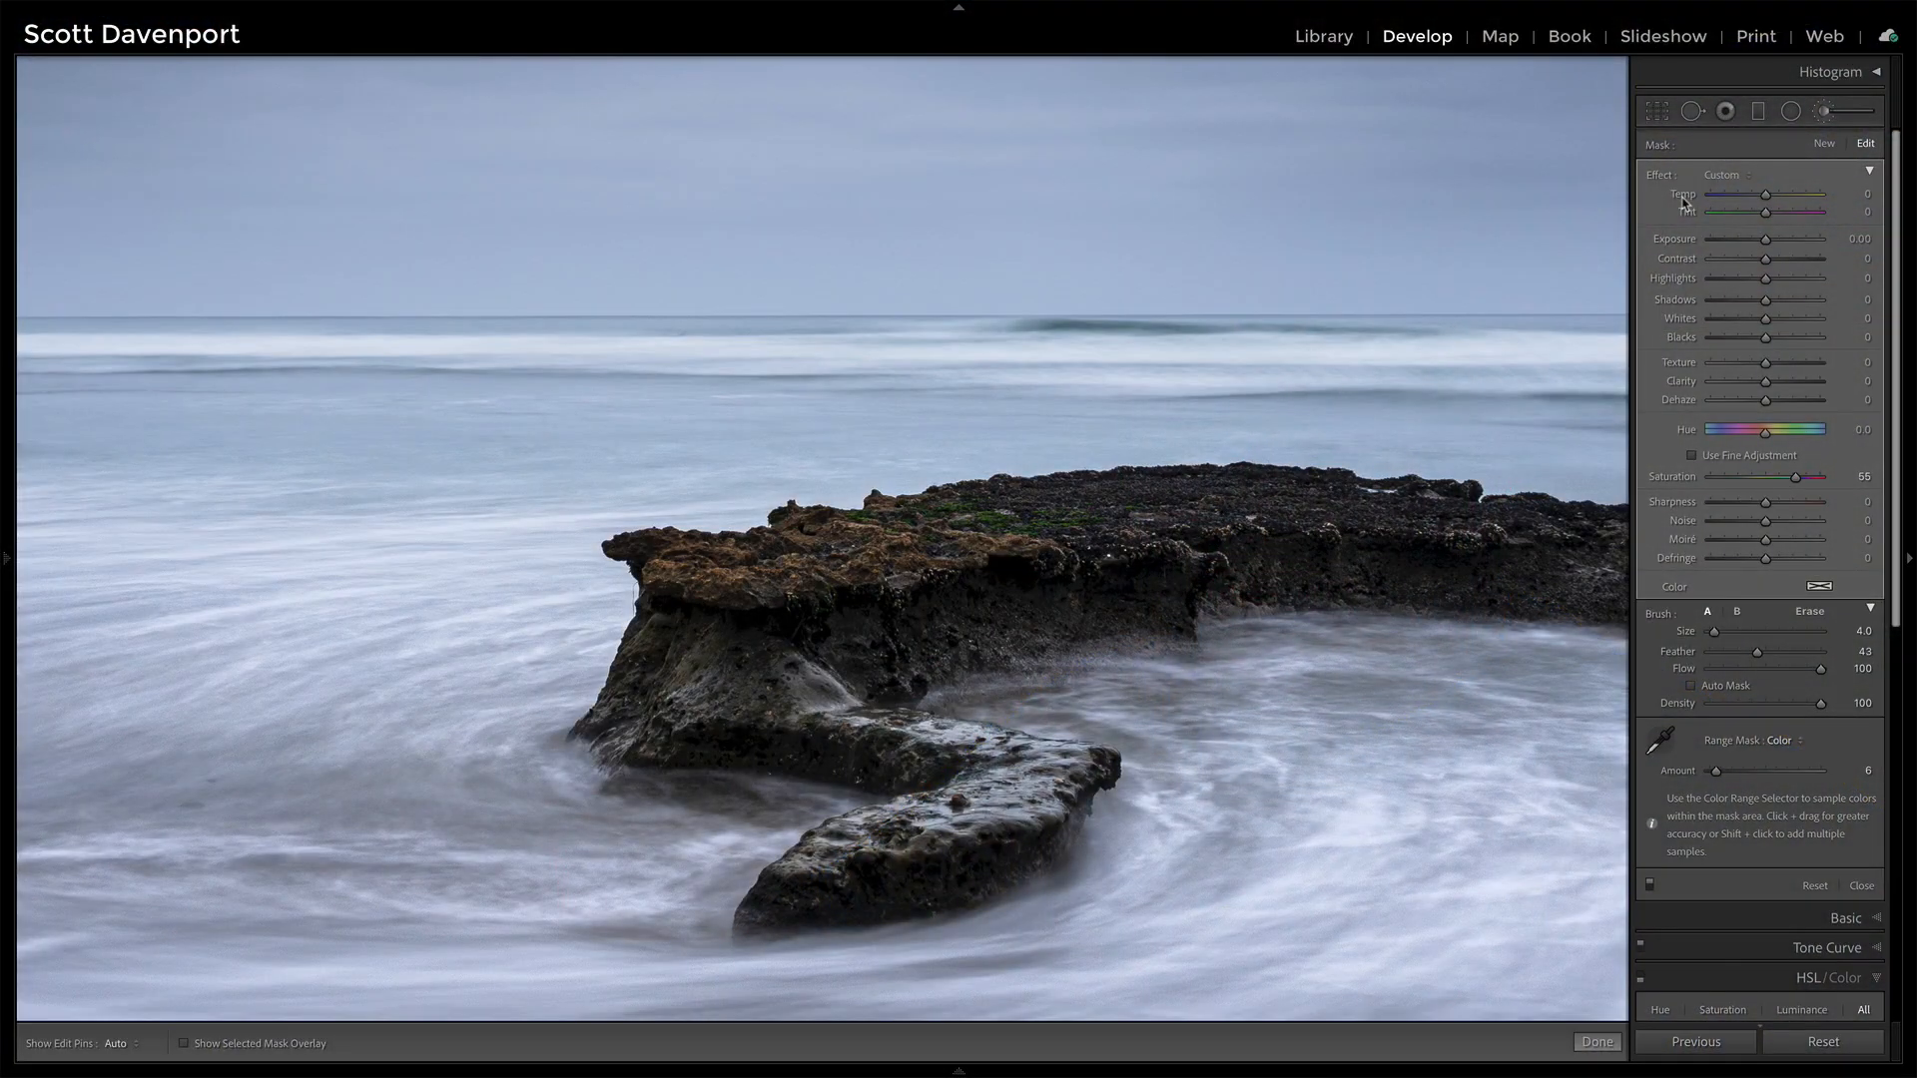
Step: Finish the brush adjustment and turn the HSL adjustments back on with the whole photo in view
left_click(1005, 545)
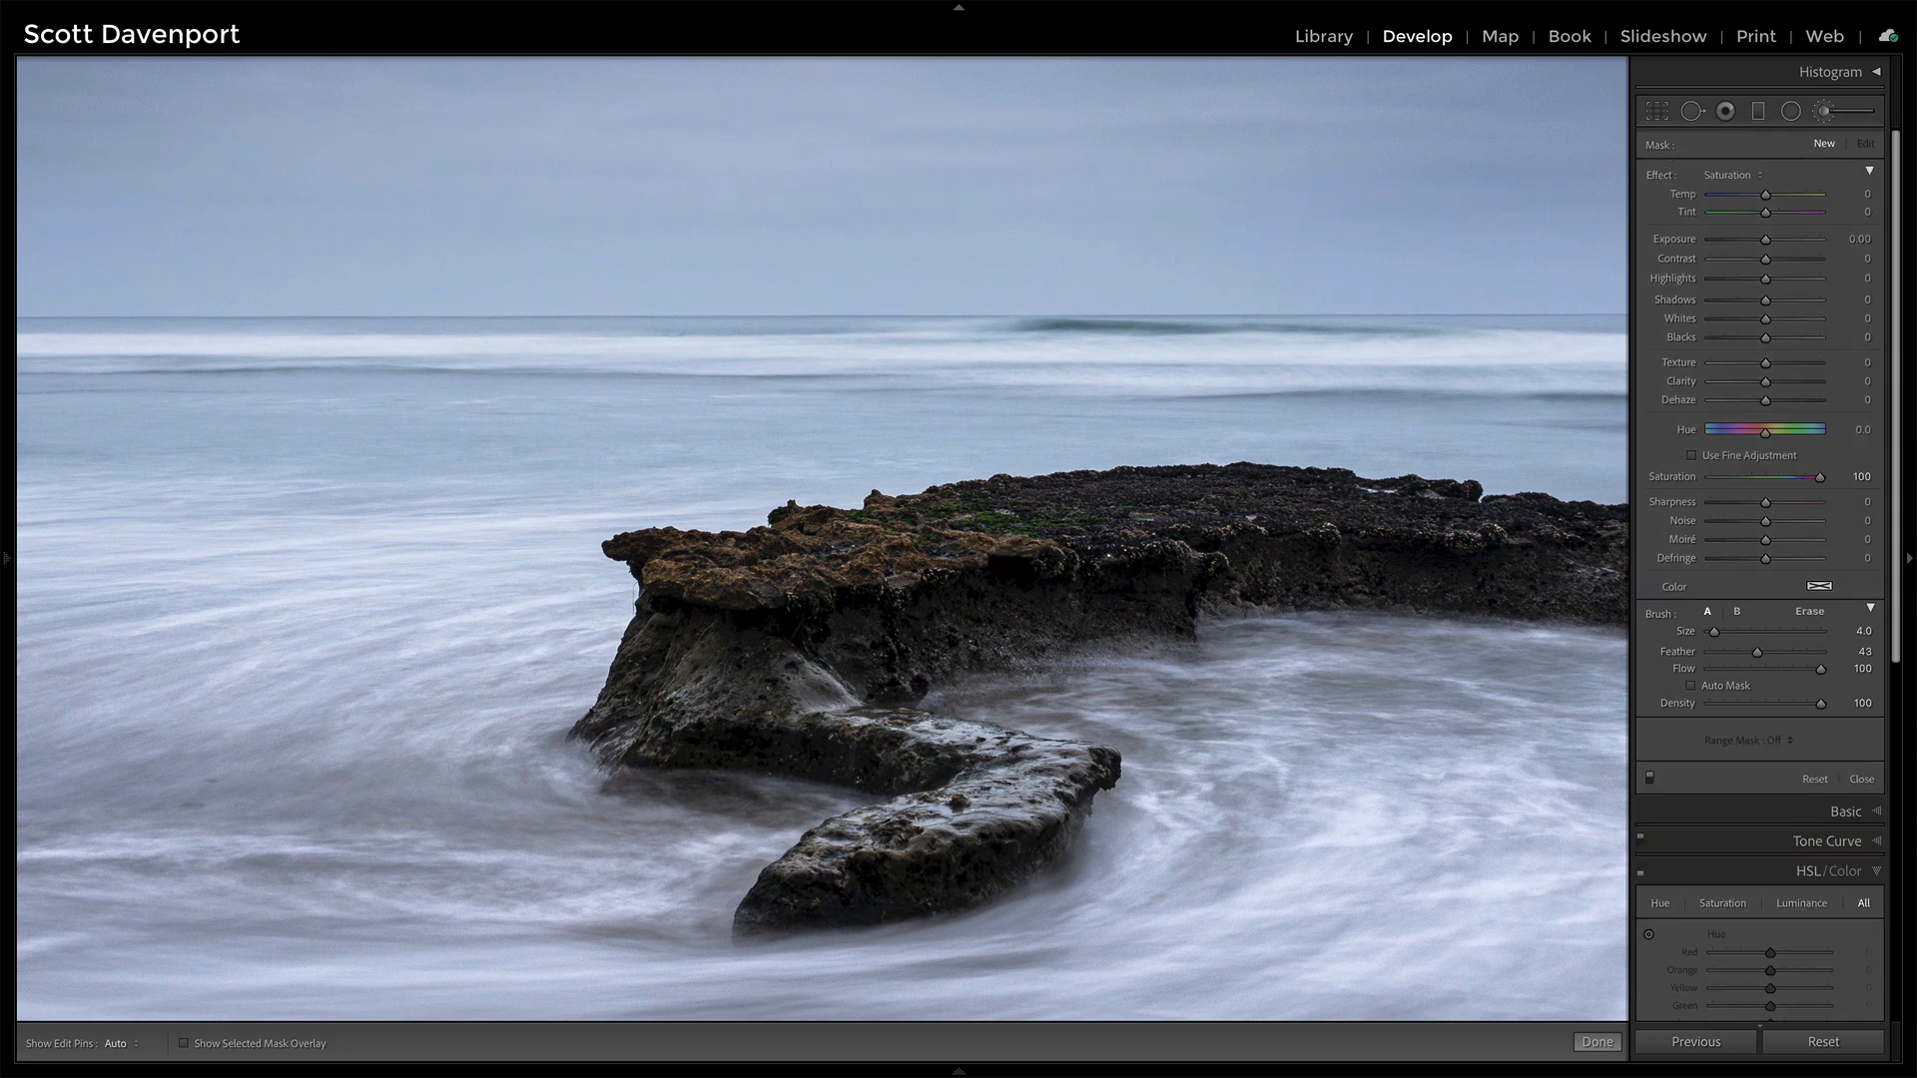
left_click(1587, 1041)
key("z")
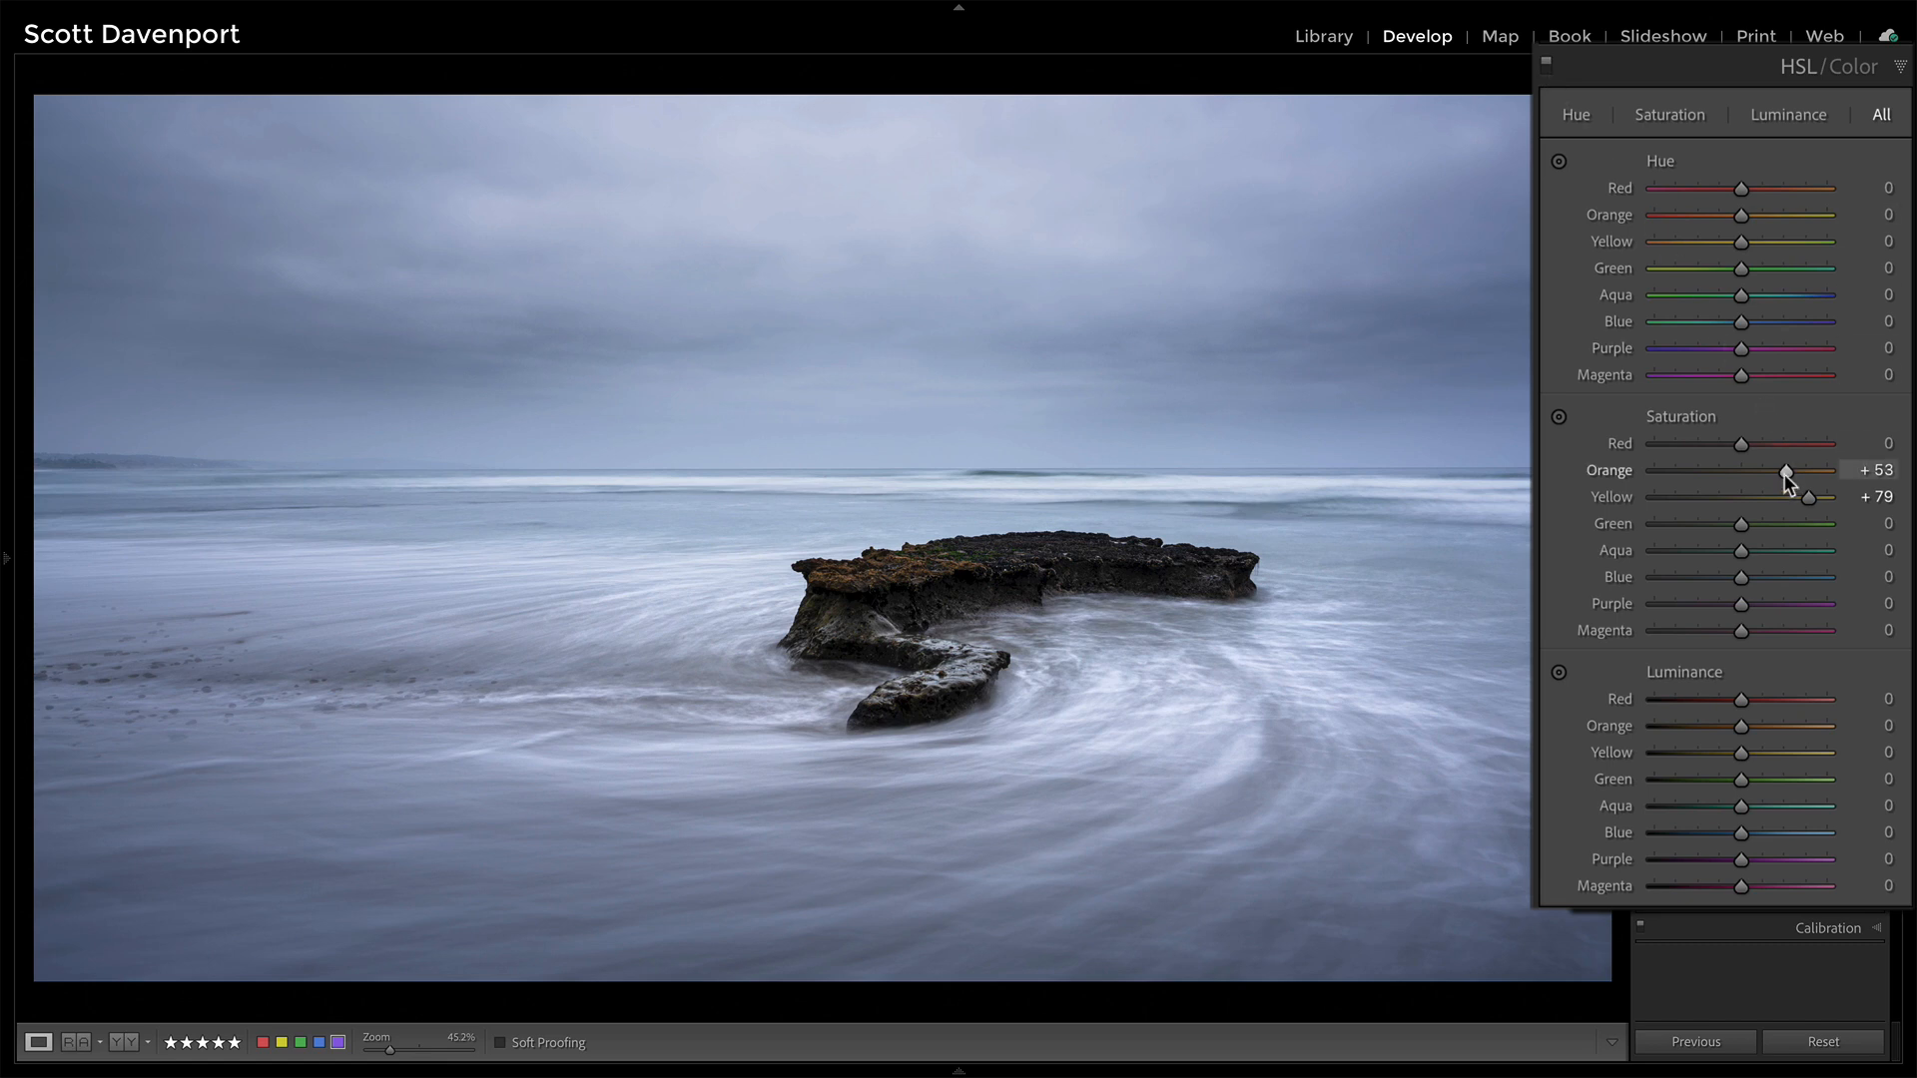
Step: Set Orange saturation to +70 and brighten the rock with targeted luminance adjustment to Orange +18 and Yellow +26
left_click_drag(1783, 473, 1799, 473)
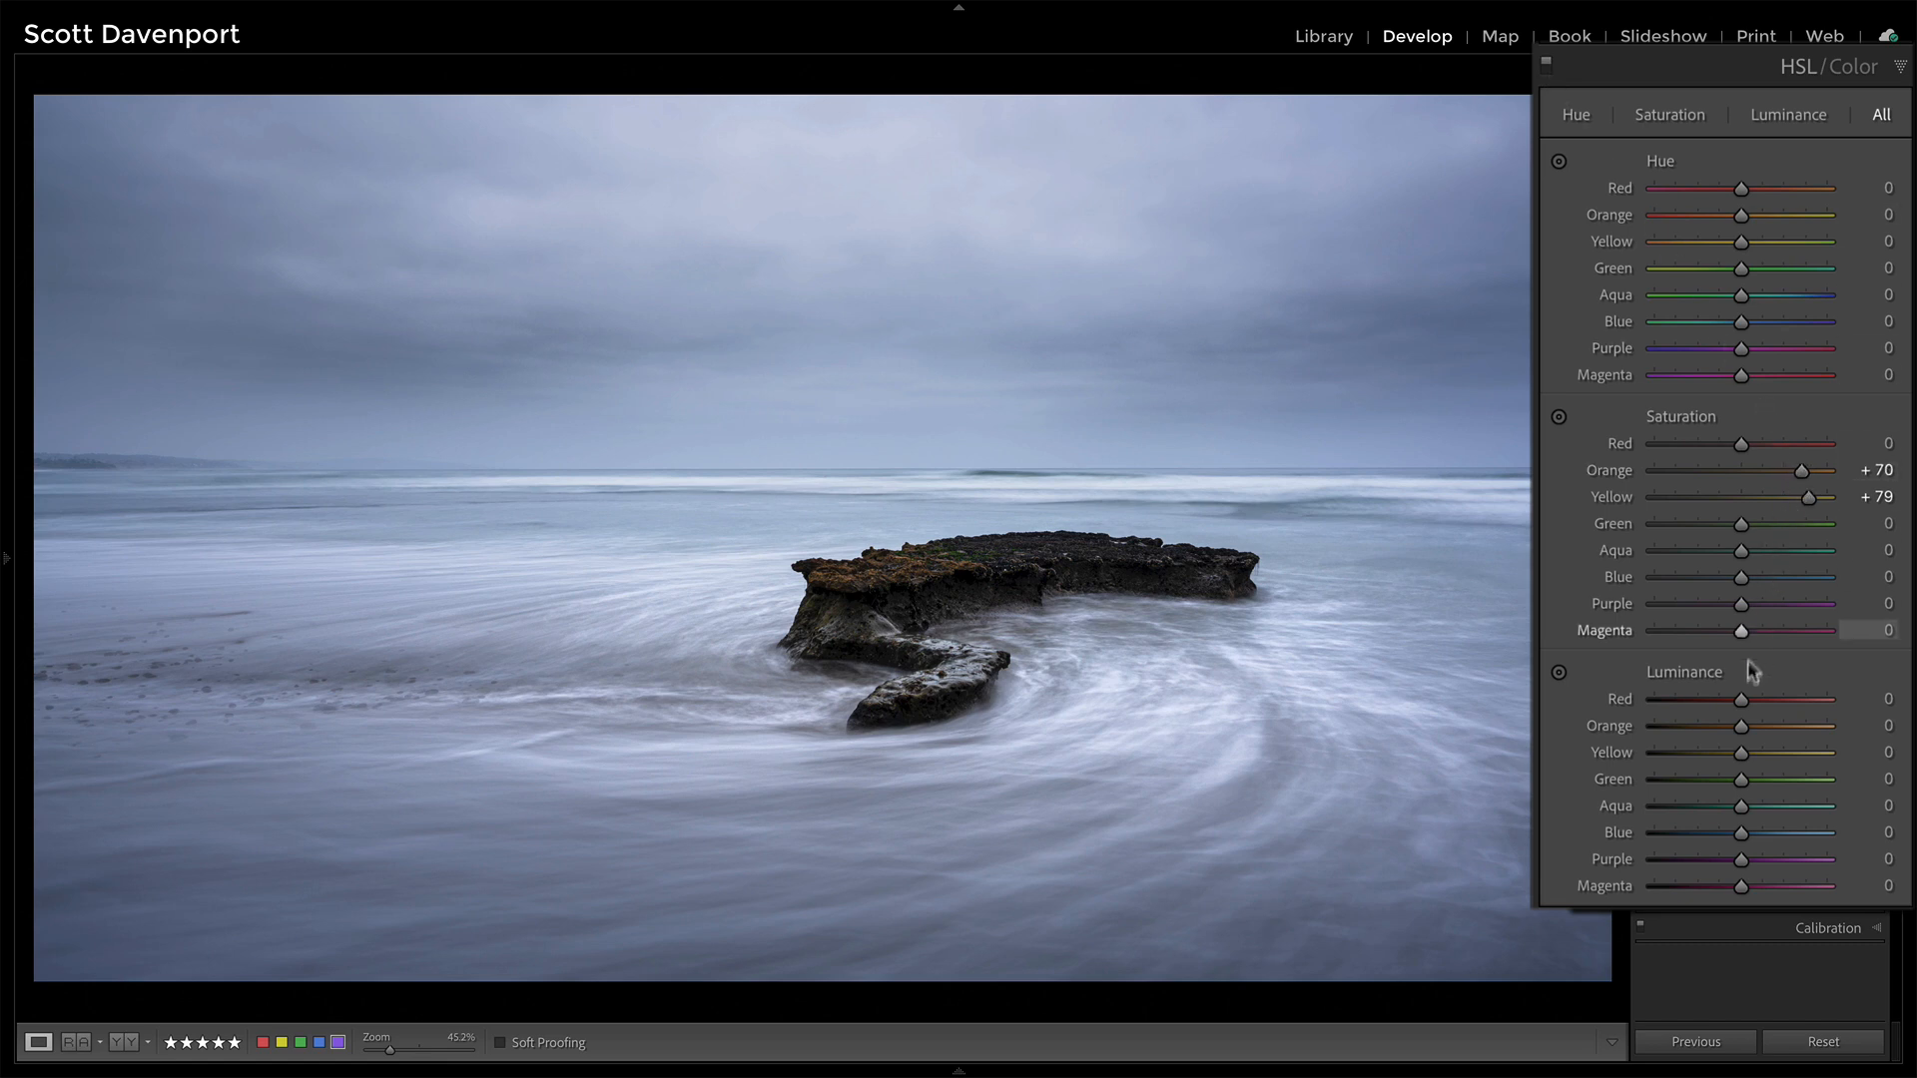
left_click(1559, 673)
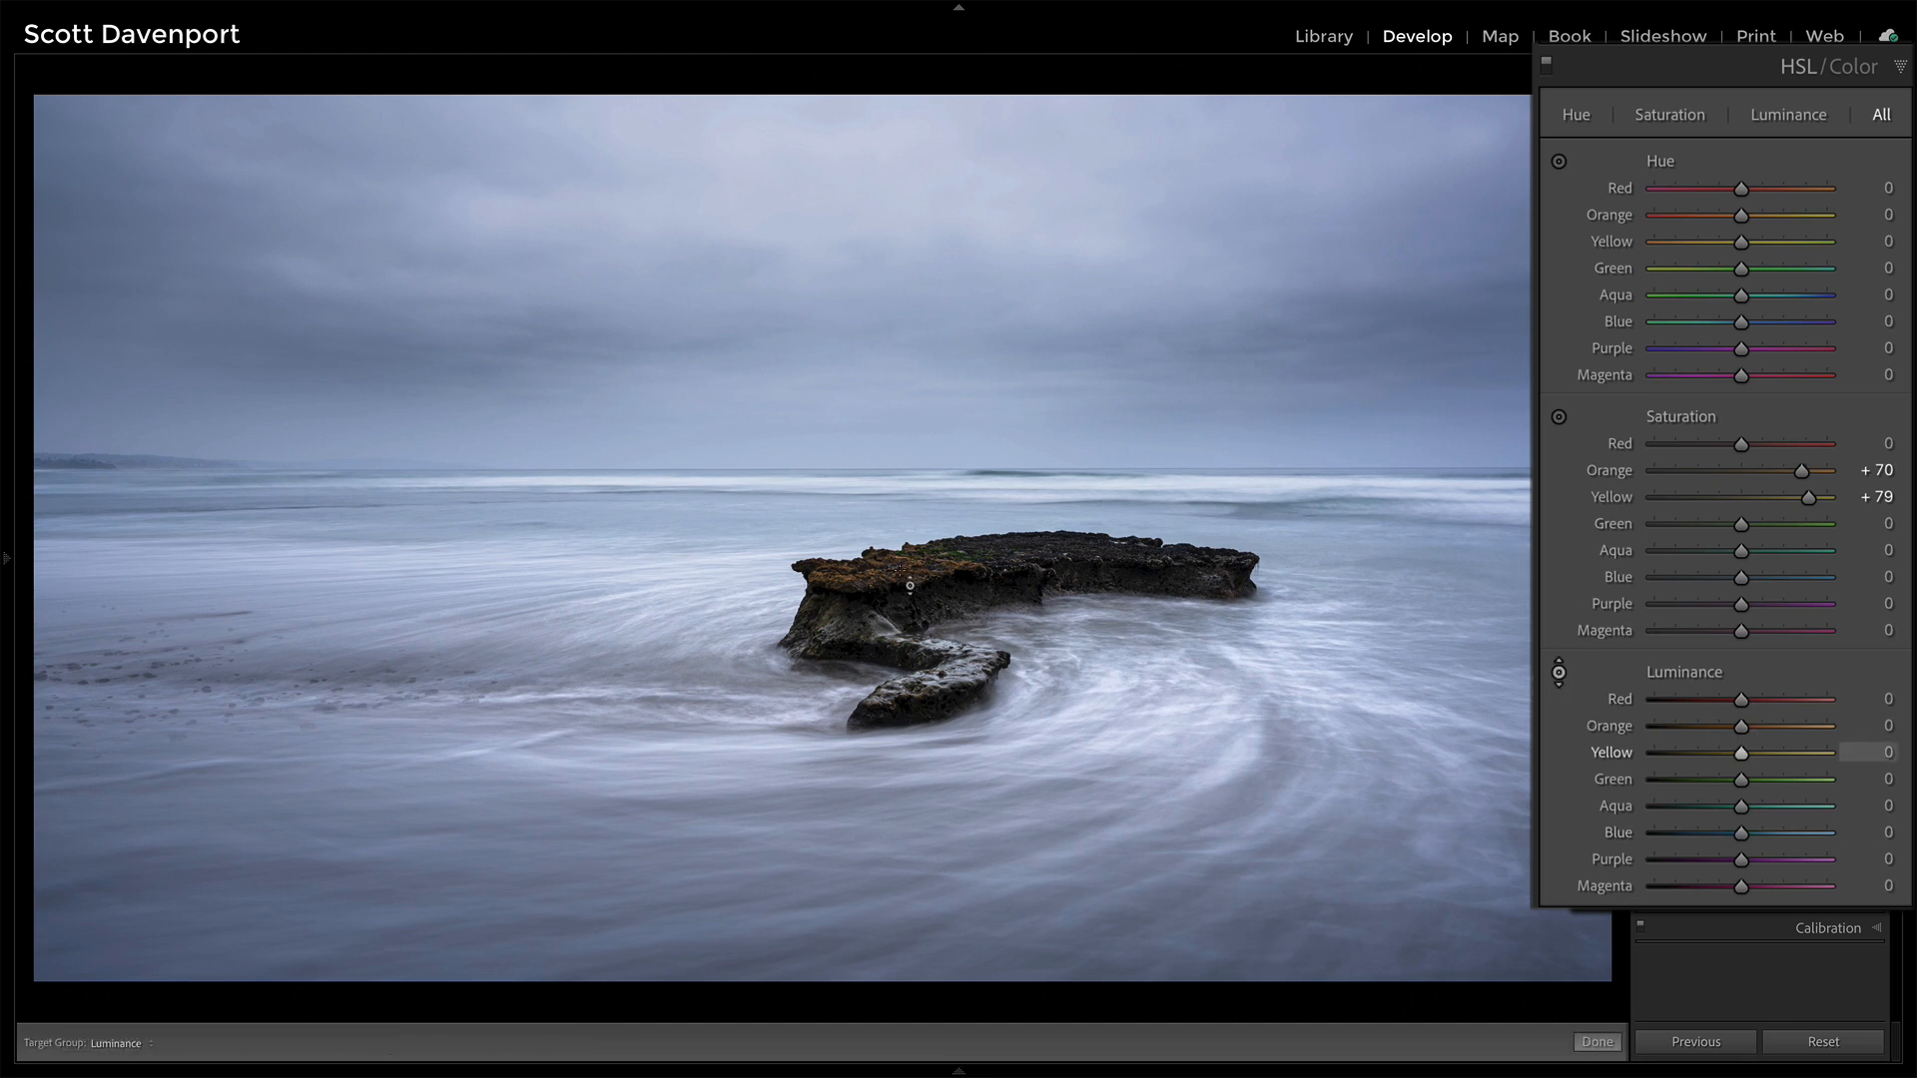
left_click_drag(839, 574, 900, 573)
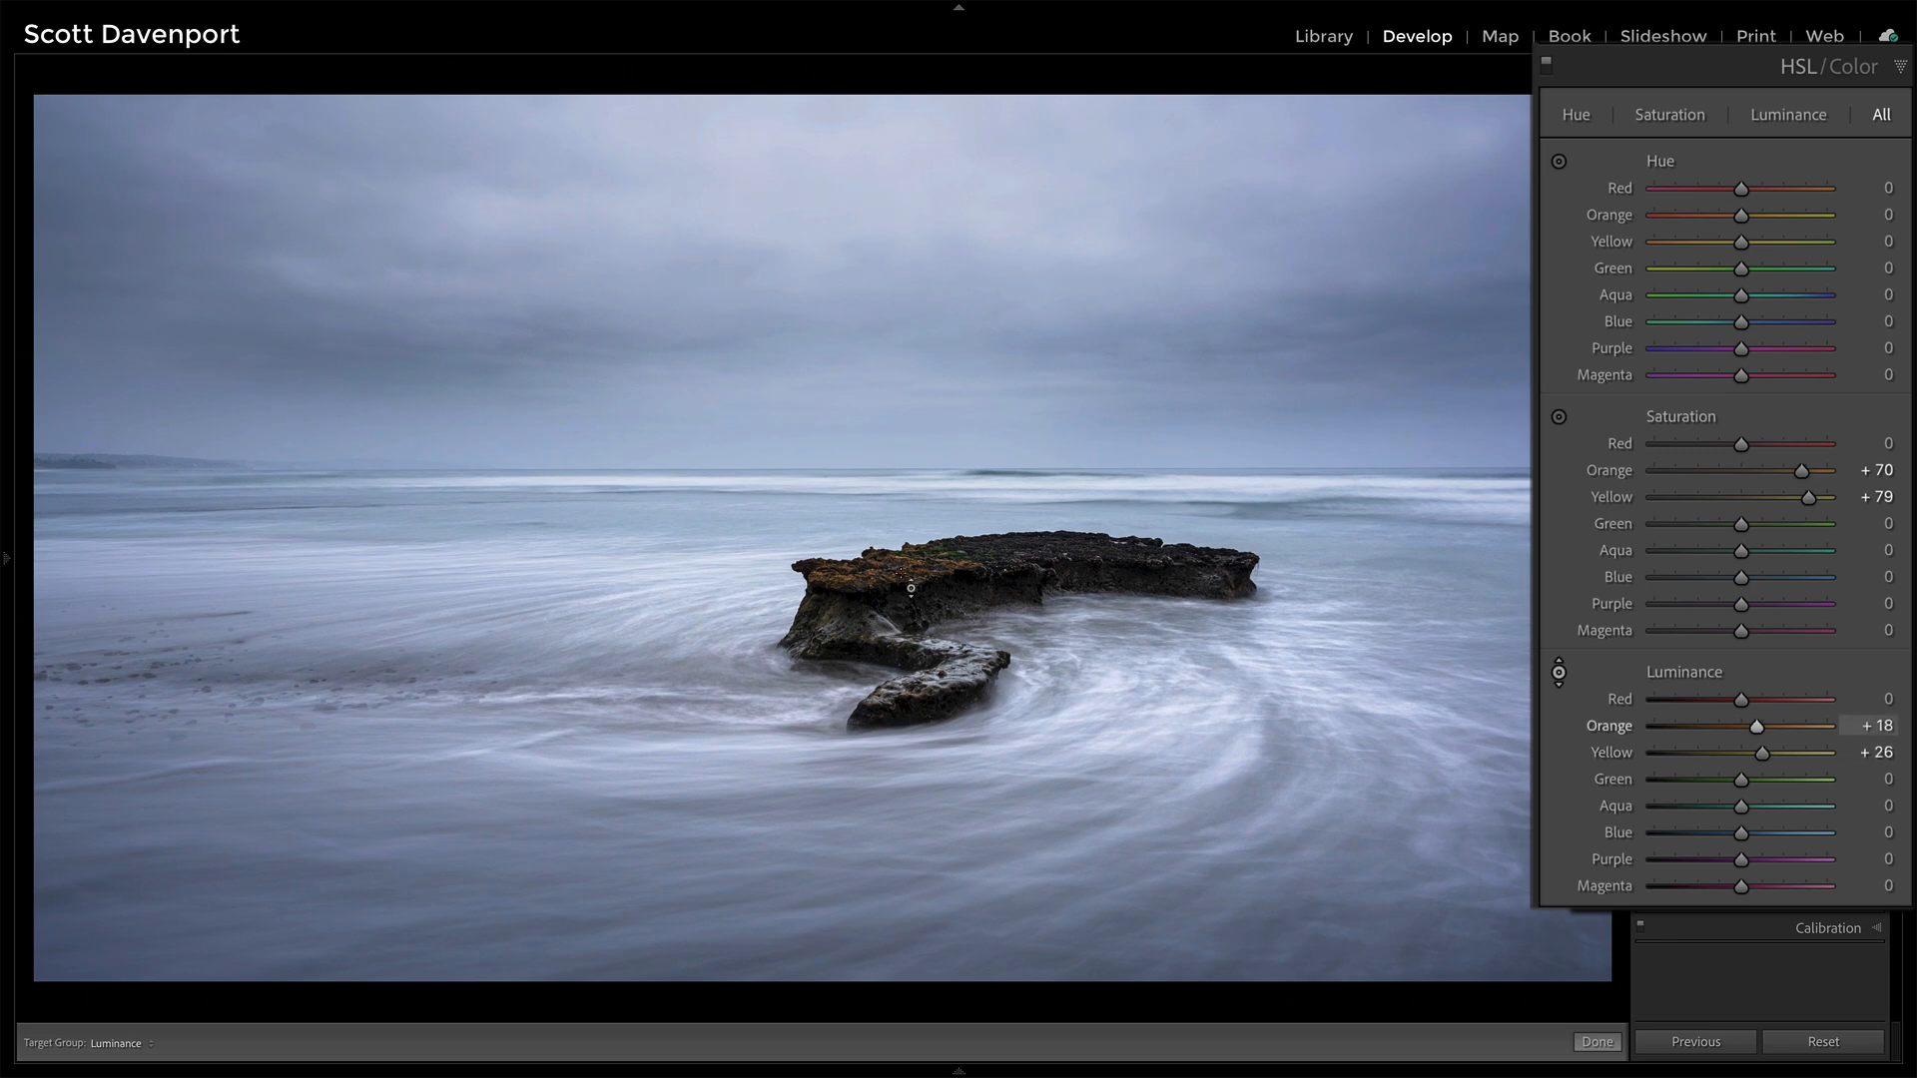